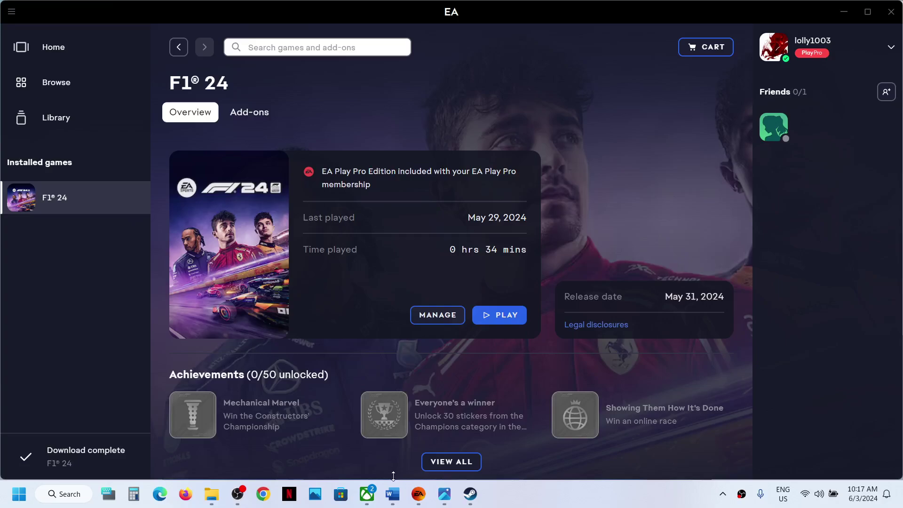
Step: View the EA AntiCheat error screenshot, then close it and return to F1® 24
mouse_move(394, 499)
click(448, 505)
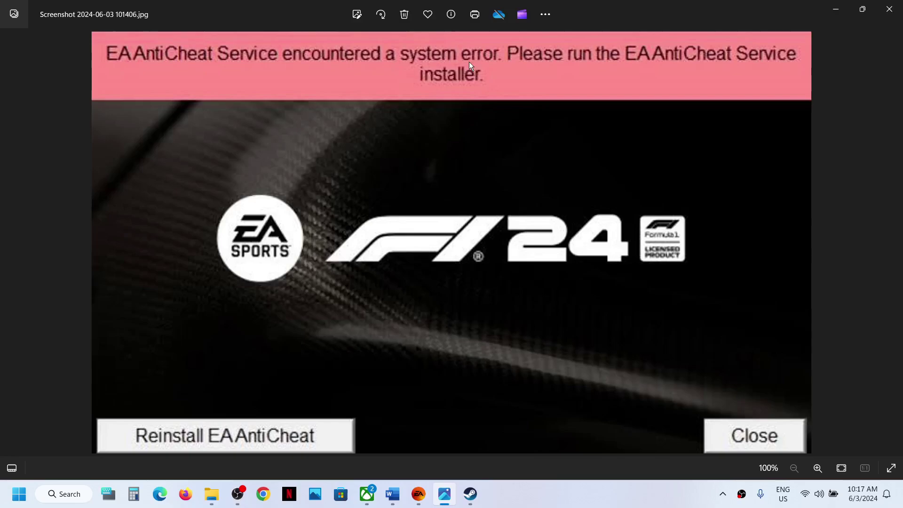
click(836, 9)
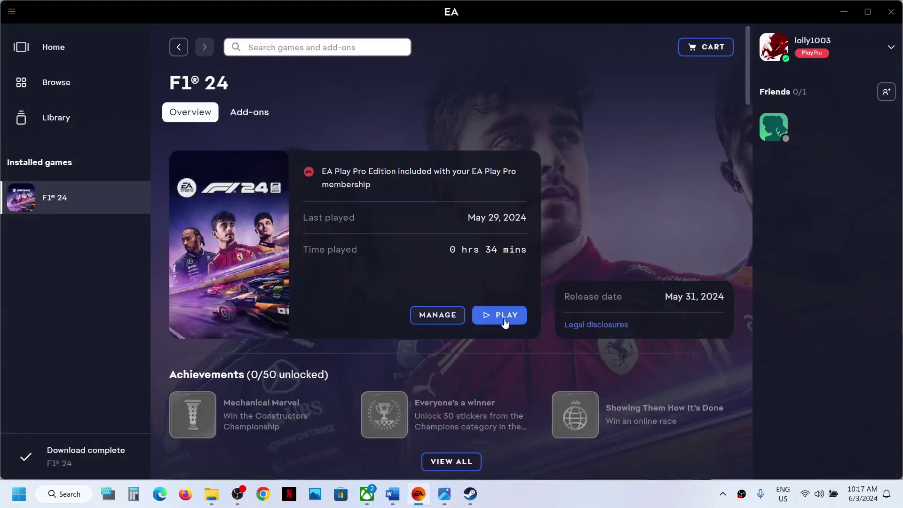
Step: In the Word fix guide, highlight the Security Violation heading, error list and Restart your PC step
click(392, 494)
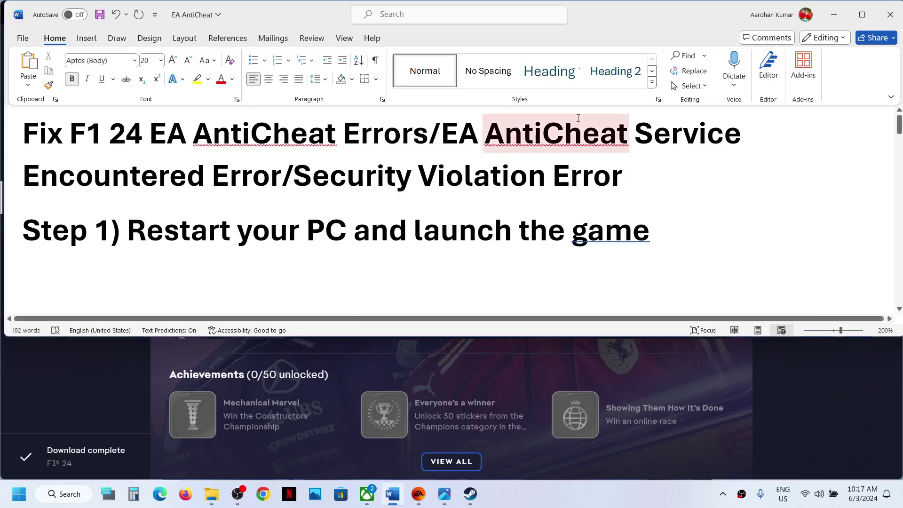
drag(294, 176, 552, 178)
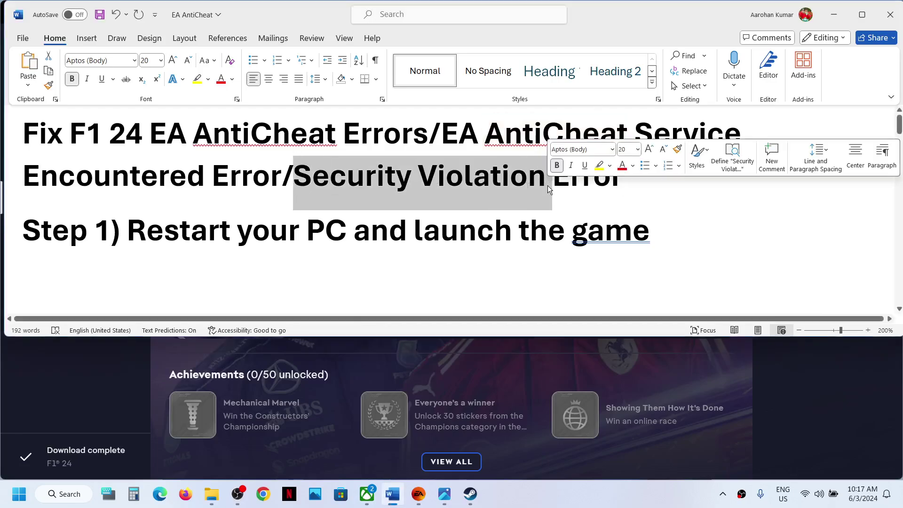
drag(194, 136, 538, 175)
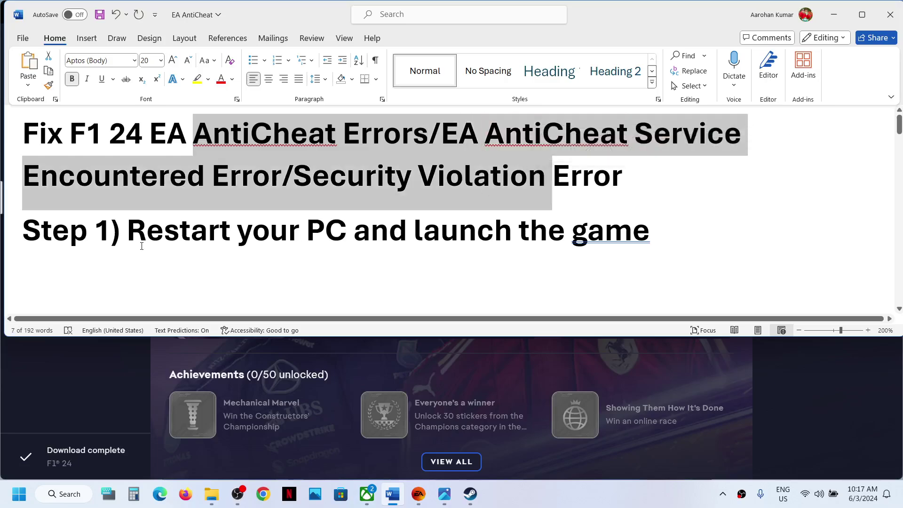
drag(142, 246, 517, 242)
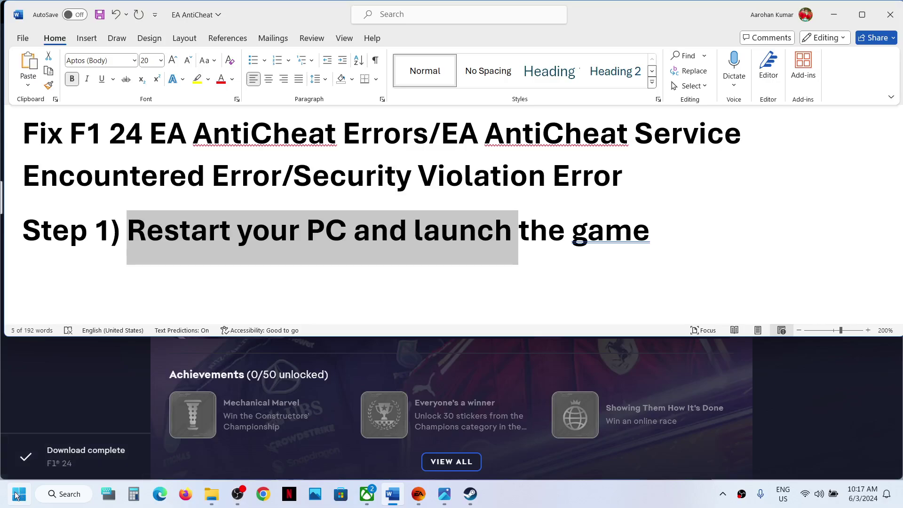
Step: Check the Start menu Restart option without restarting, then highlight EA AntiCheat in Step 2
click(18, 494)
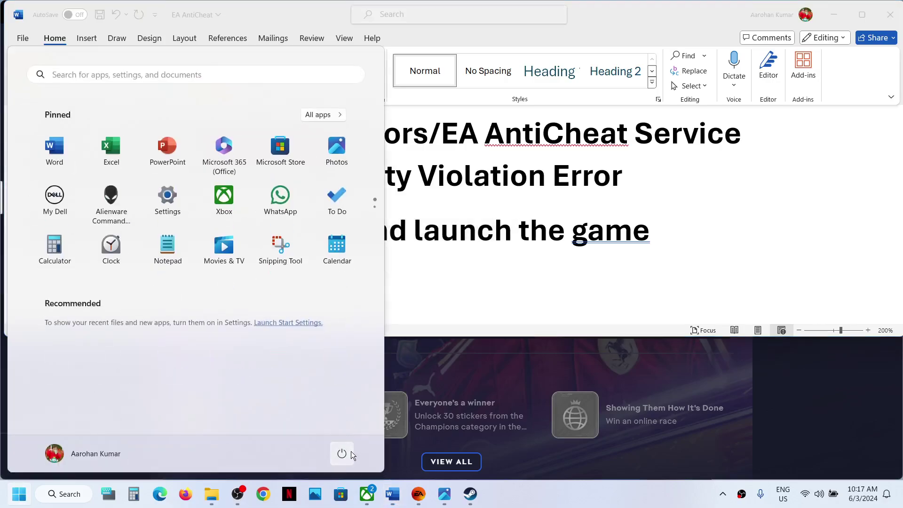
click(351, 450)
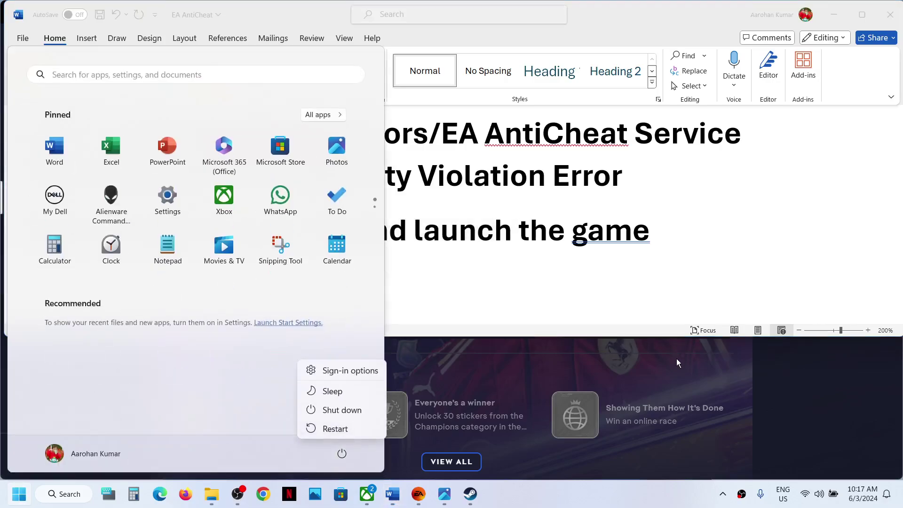
key(Escape)
key(Escape)
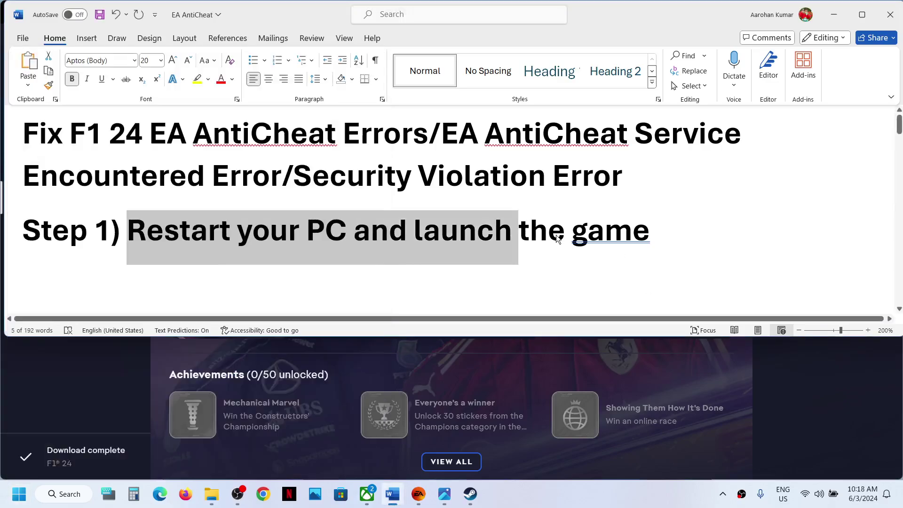
scroll(556, 235, down, 2)
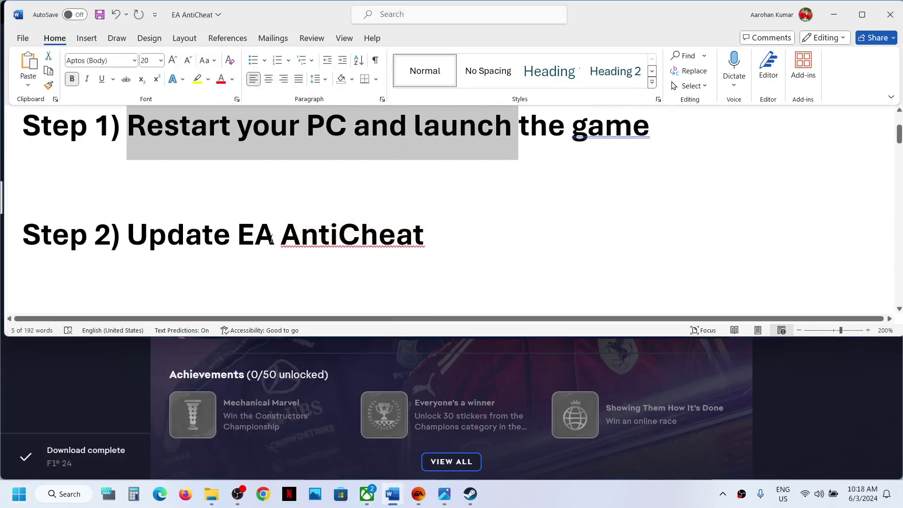
drag(238, 235, 444, 235)
Step: From the EA app's Manage > View properties for F1® 24, browse to its install folder
click(737, 394)
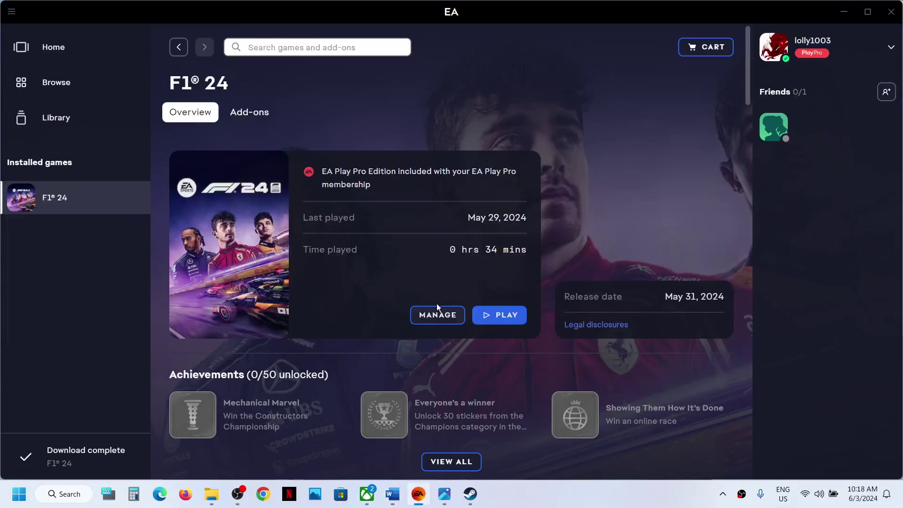
click(430, 316)
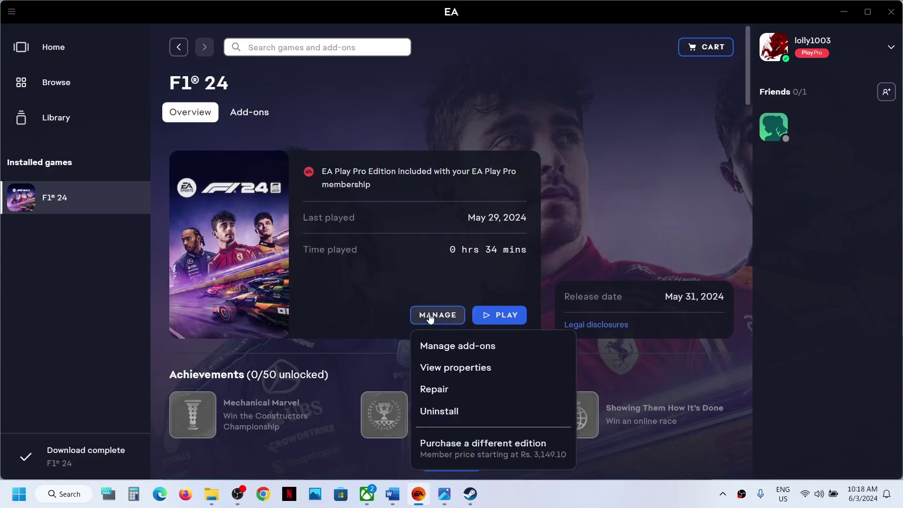
click(455, 373)
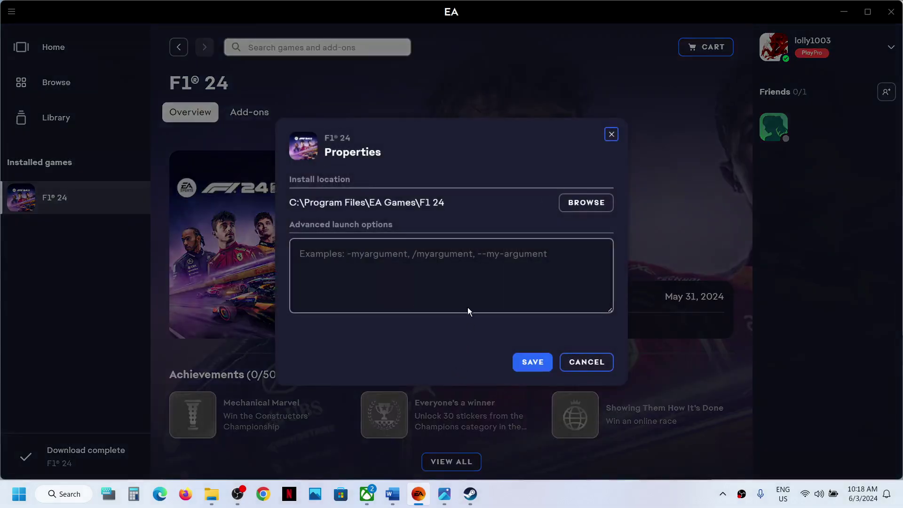
click(603, 195)
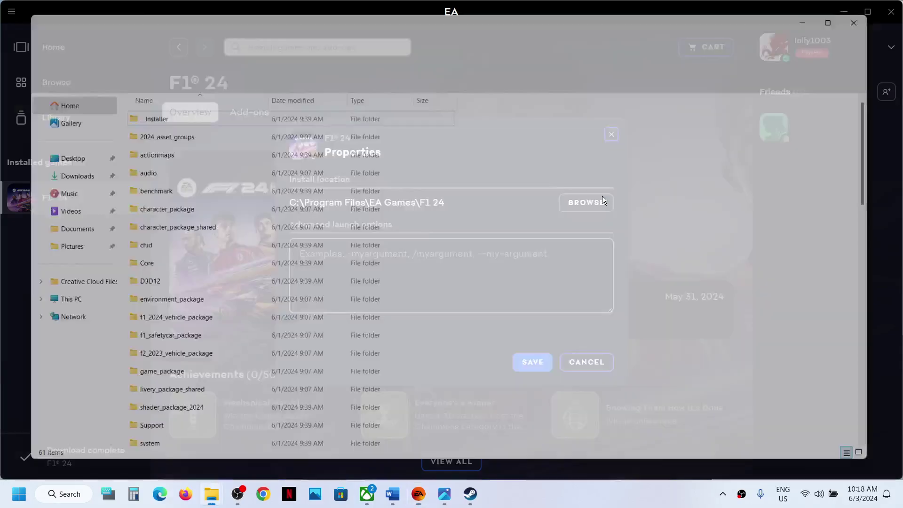
Step: Select the EAAntiCheat.Installer application (107,095 KB) in the EA Games F1 24 folder
scroll(292, 263, down, 3)
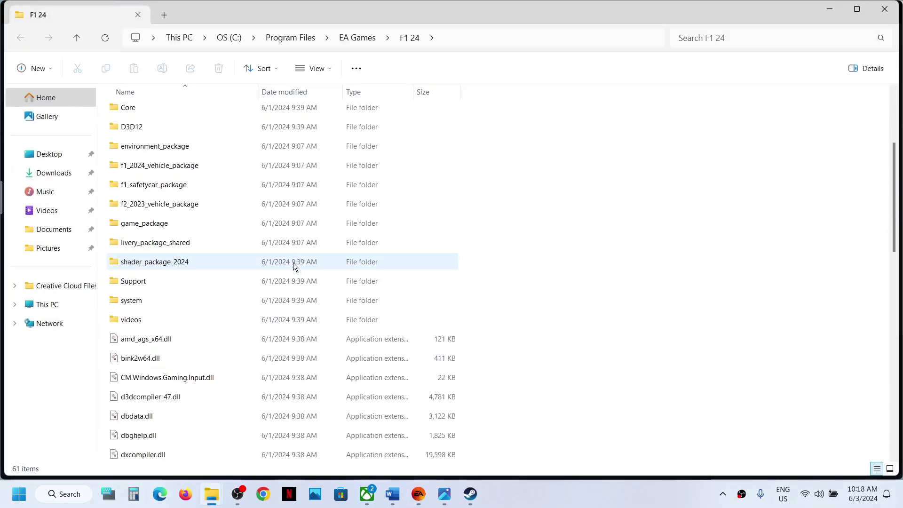
scroll(292, 263, down, 4)
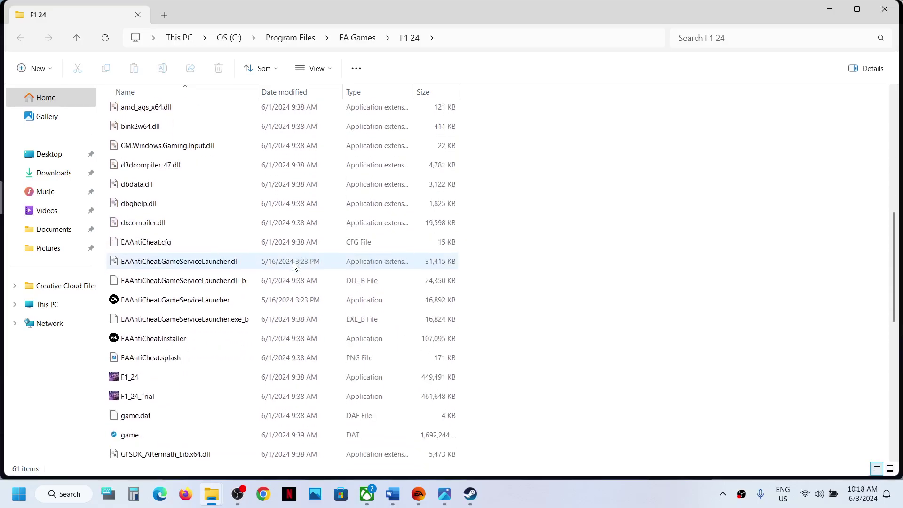
click(154, 340)
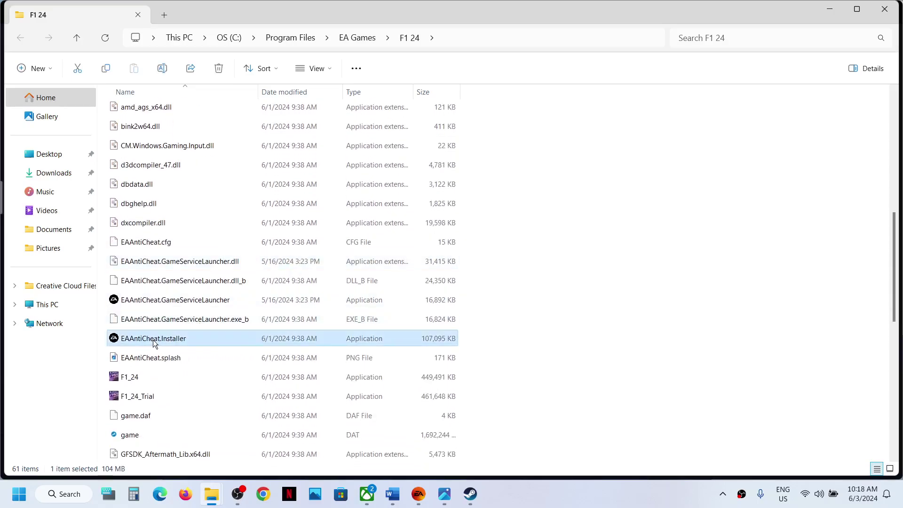
Step: Open Steam's steamapps\common\F1 24 folder from the game's Properties > Installed Files
click(470, 484)
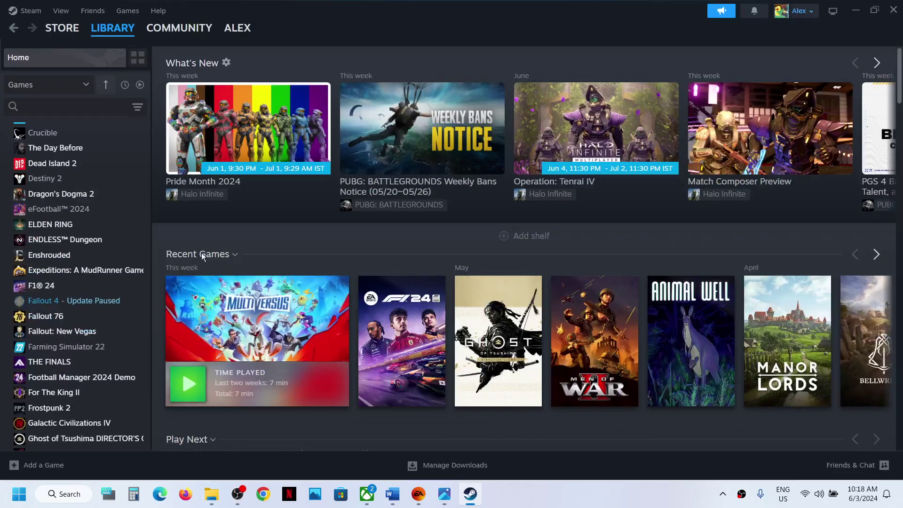
right_click(100, 290)
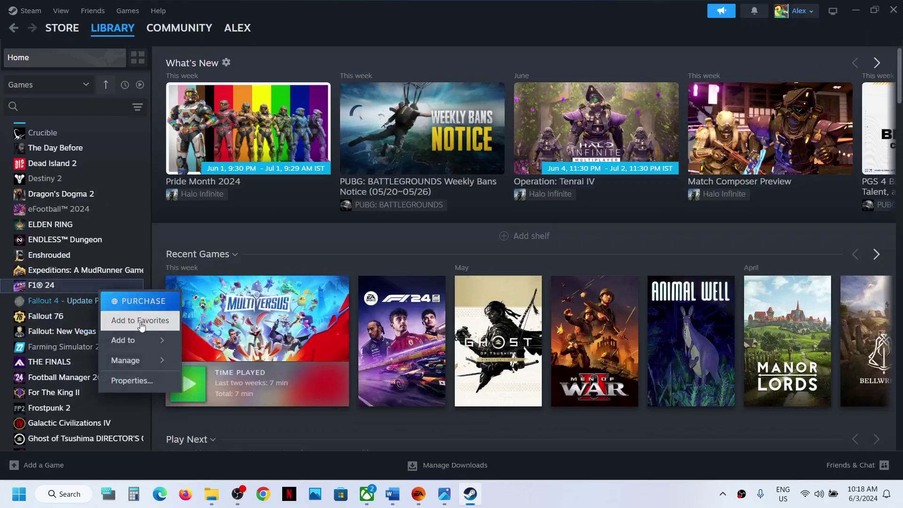
click(132, 381)
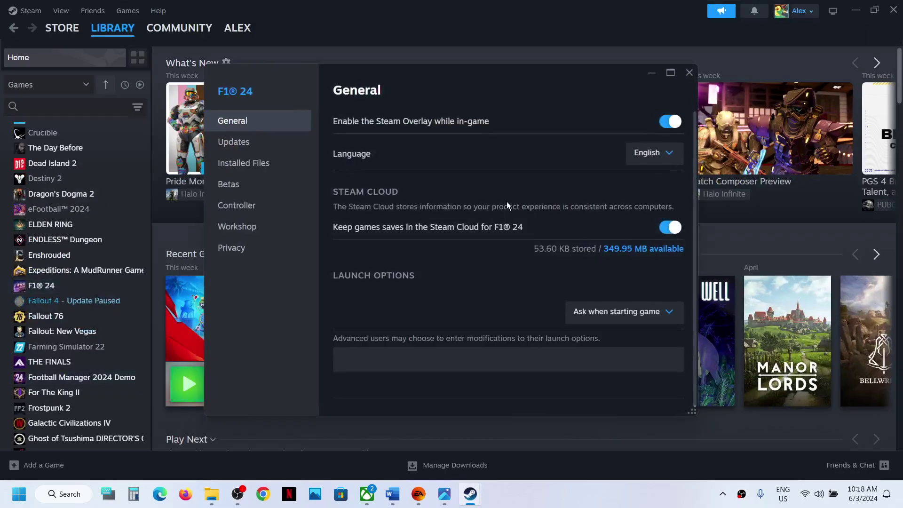
click(262, 167)
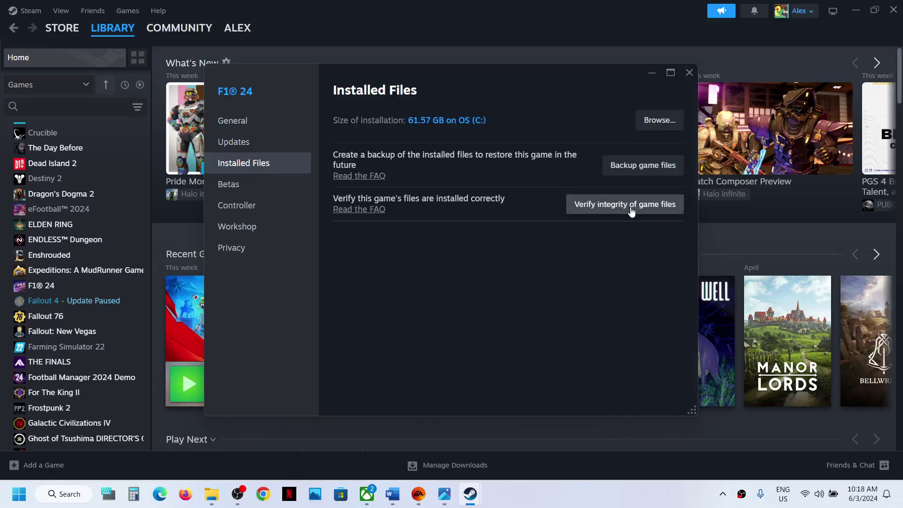
click(655, 121)
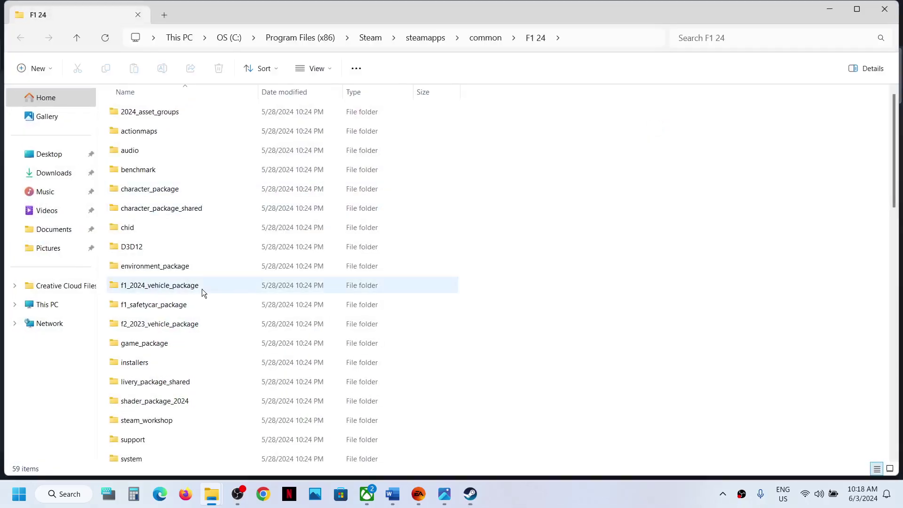
Step: Run EAAntiCheat.Installer from the EA Games F1 24 folder with administrator approval
scroll(202, 289, down, 8)
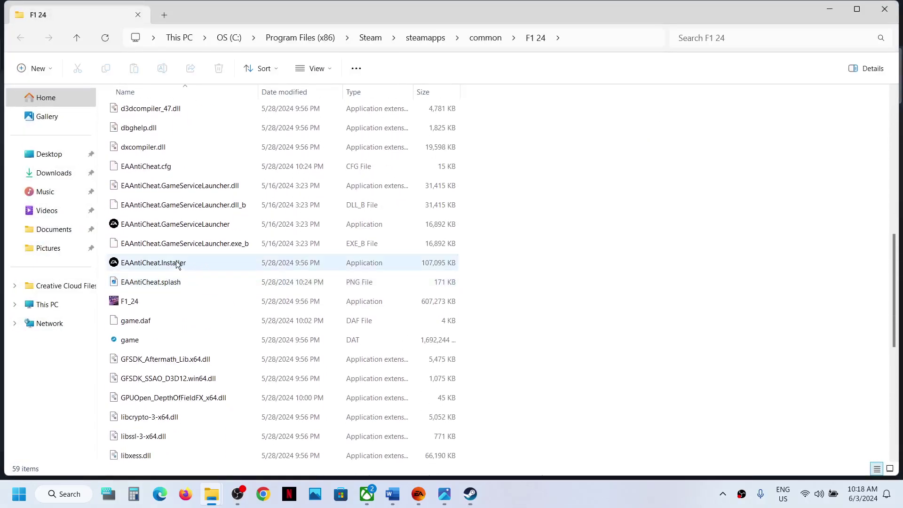
click(176, 263)
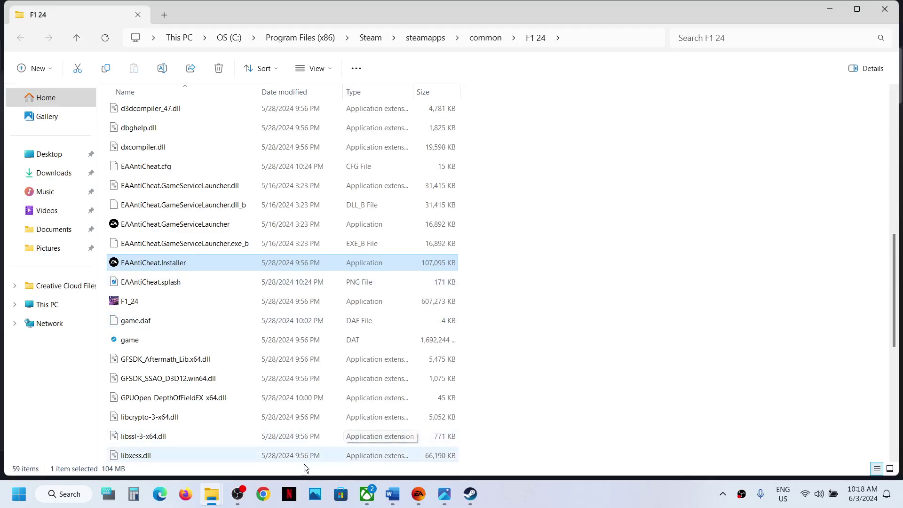
mouse_move(212, 494)
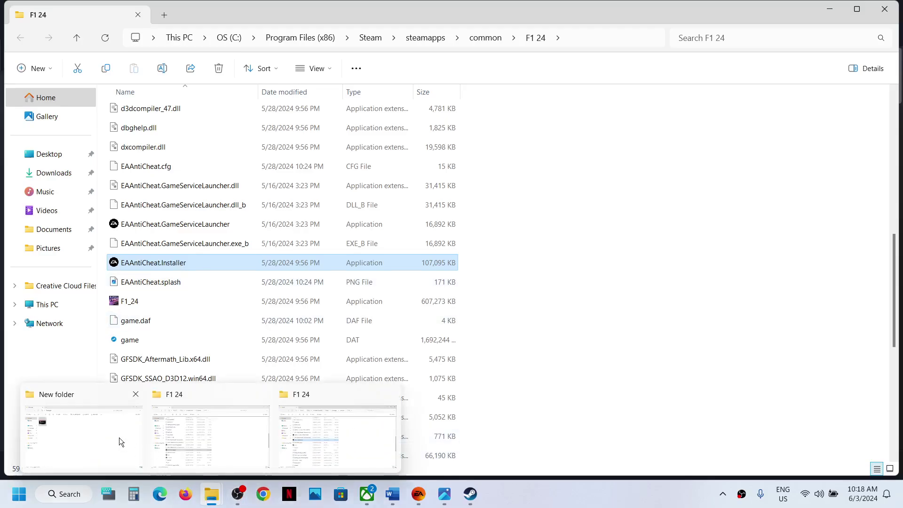
click(183, 432)
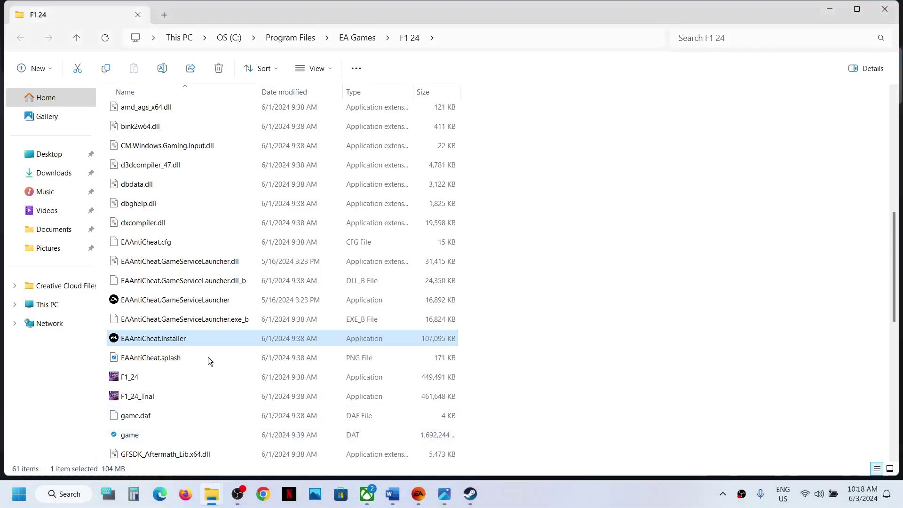
double_click(153, 337)
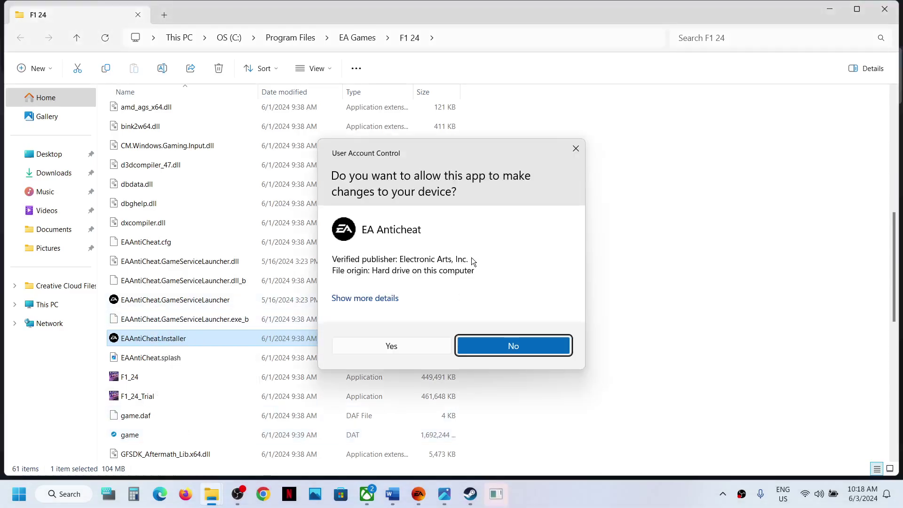
click(422, 346)
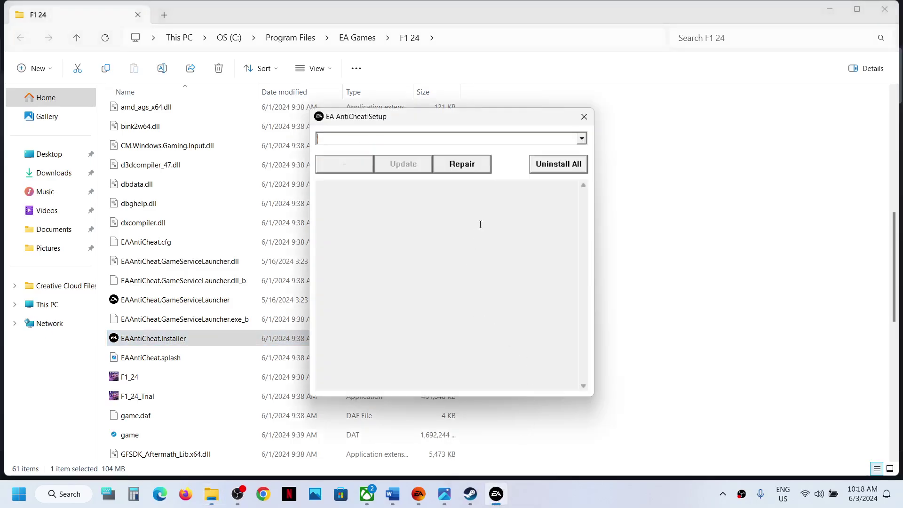
Step: Choose F1 24 in the EA AntiCheat Setup game list and start a Repair
click(582, 138)
scroll(374, 224, down, 1)
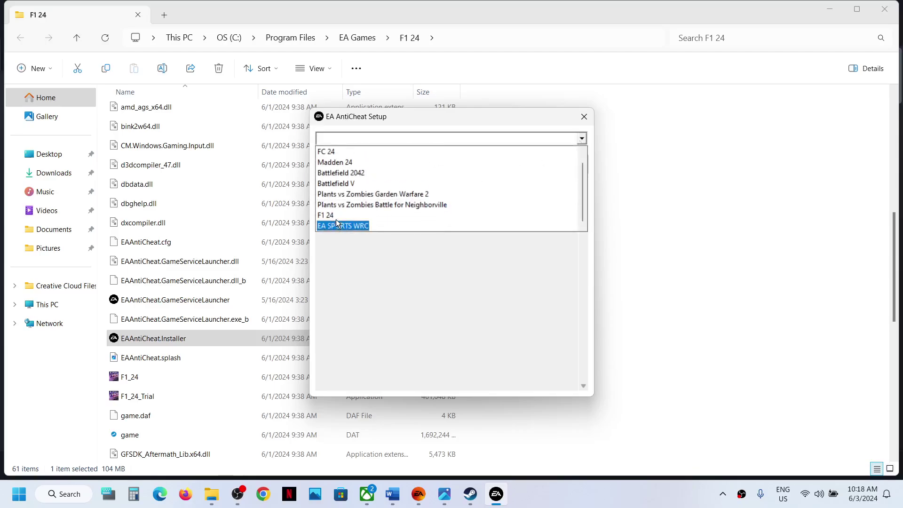
click(333, 215)
click(415, 220)
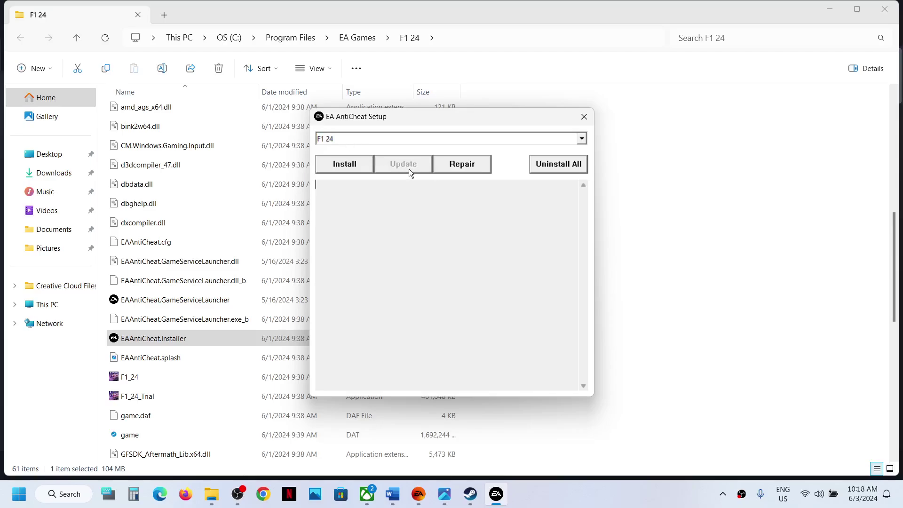
click(456, 163)
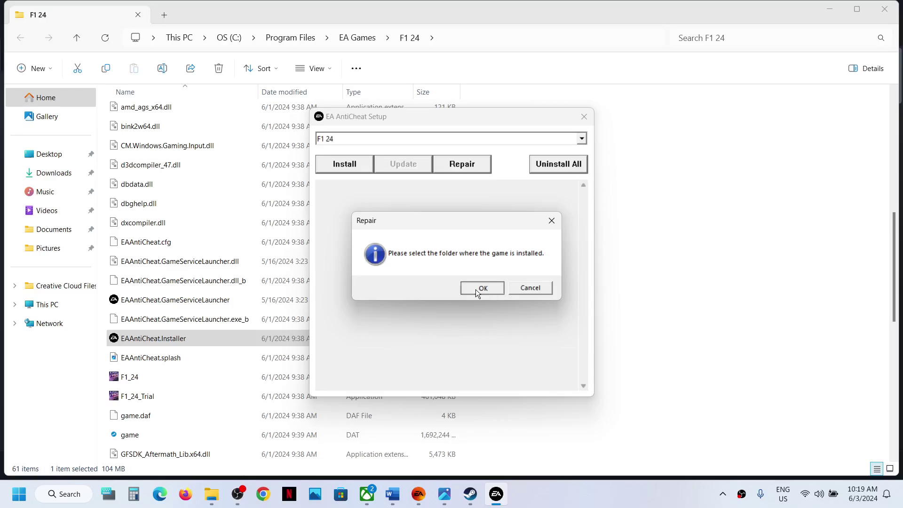
Step: Pick C:\Program Files\EA Games\F1 24 as the game's install folder
click(476, 289)
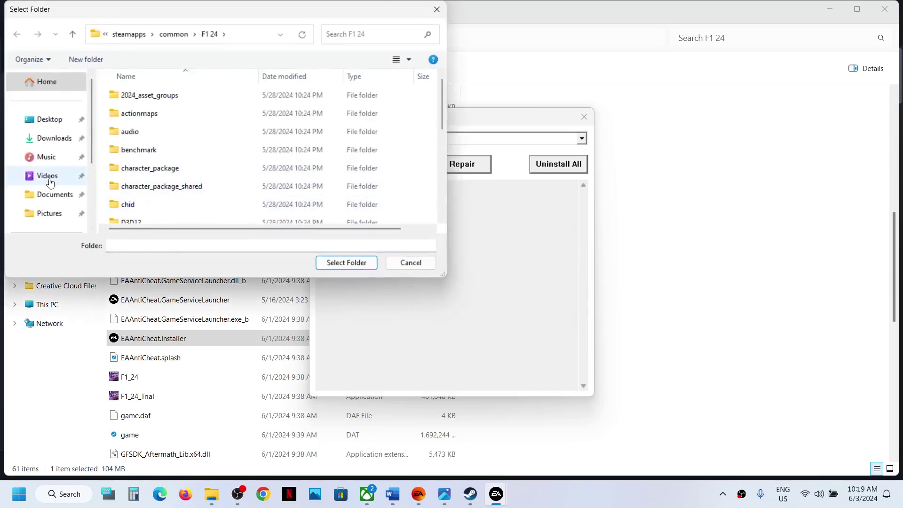
scroll(47, 178, down, 2)
click(64, 170)
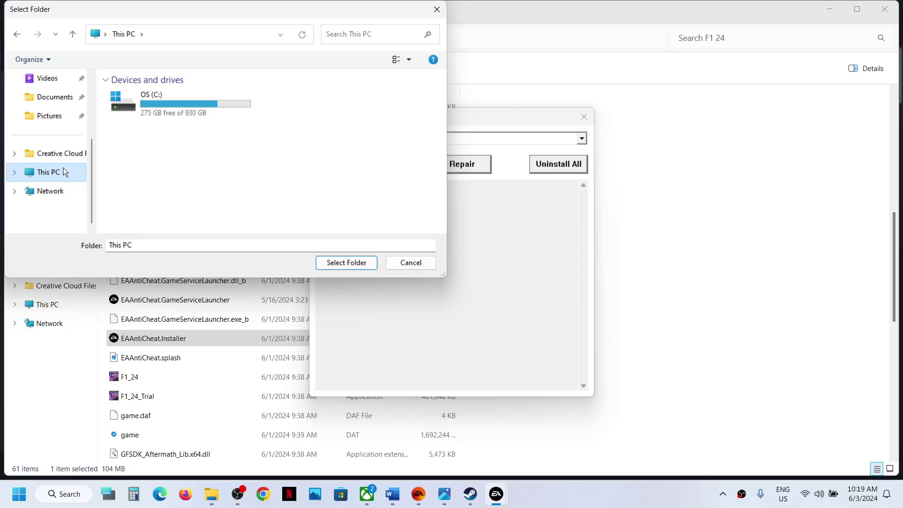
double_click(173, 100)
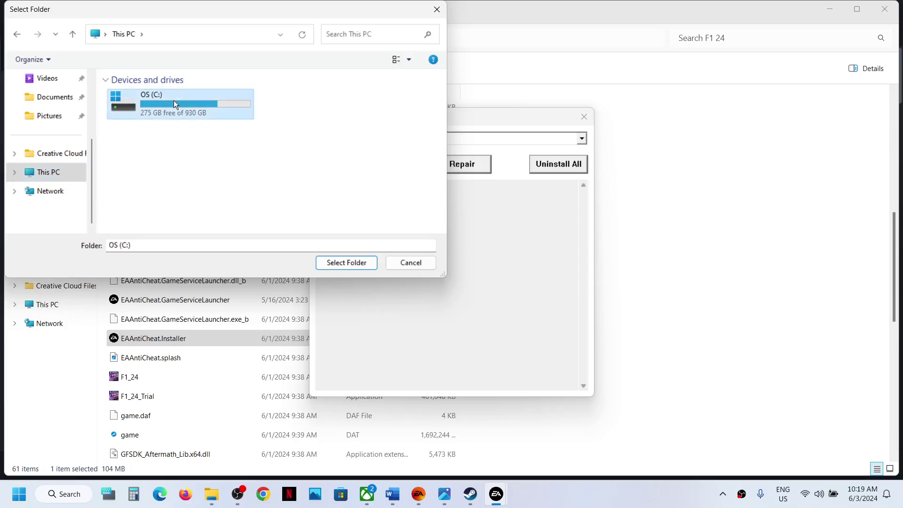
scroll(167, 162, down, 3)
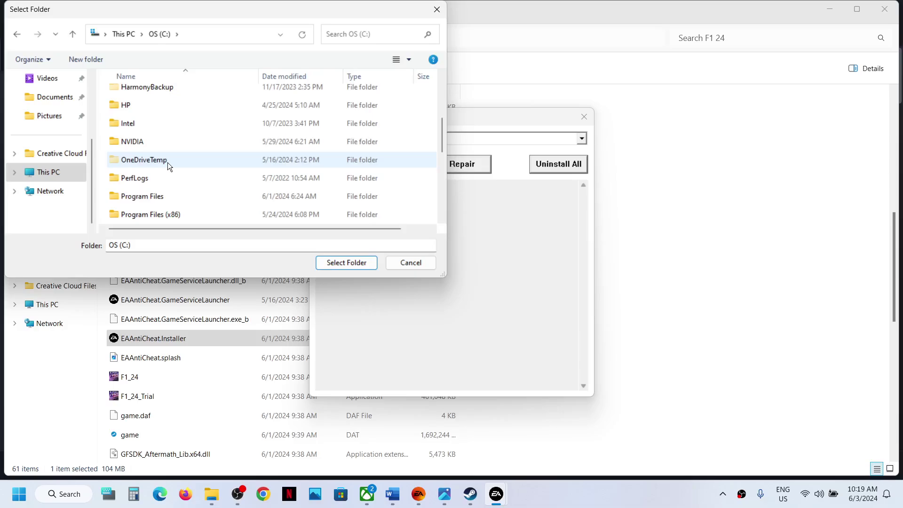
double_click(157, 204)
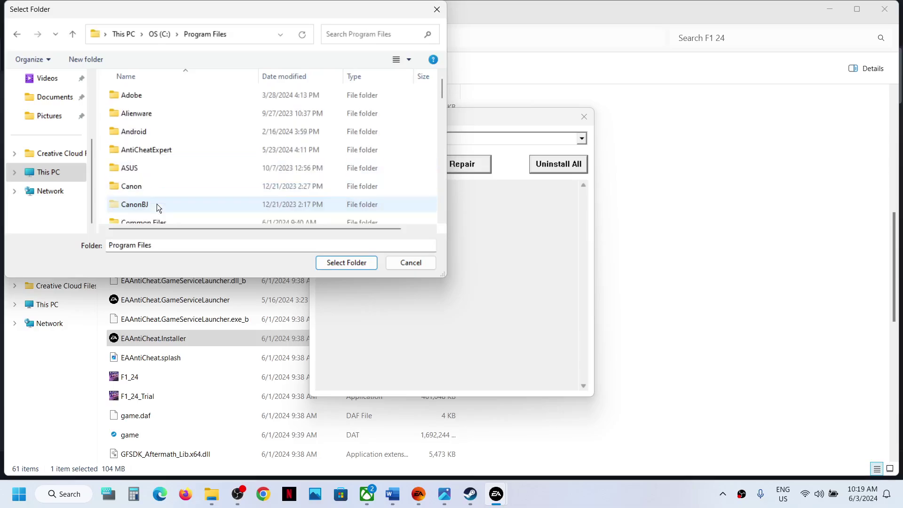
scroll(165, 174, down, 1)
scroll(164, 177, down, 4)
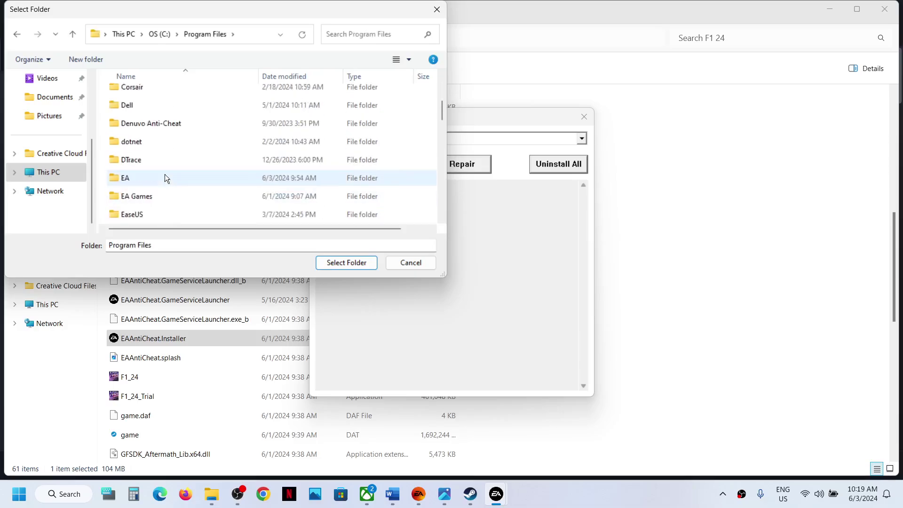
double_click(148, 93)
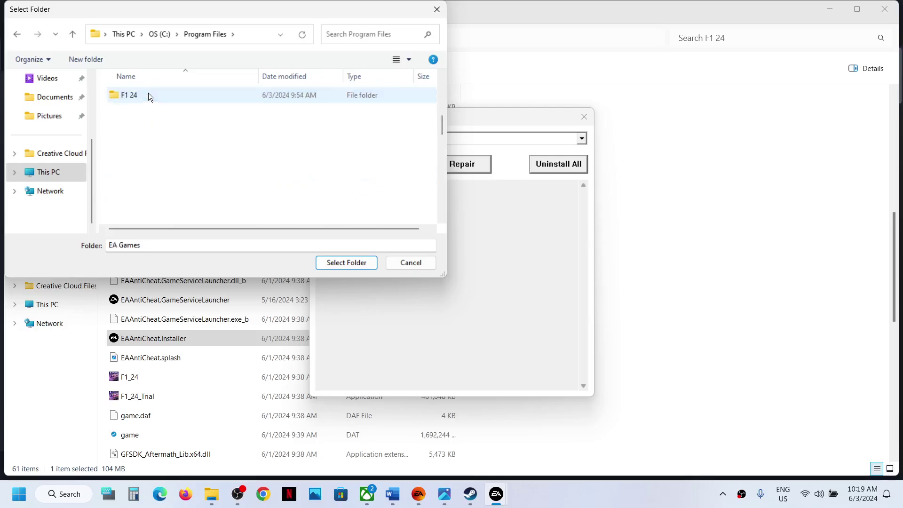
click(165, 106)
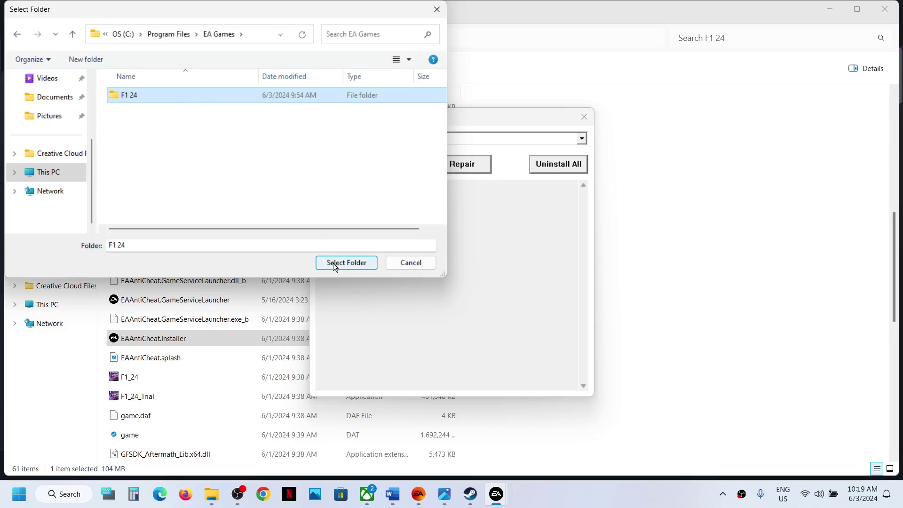
Step: Confirm the F1 24 folder, cancel a second repair, close setup, and relaunch the installer
click(347, 263)
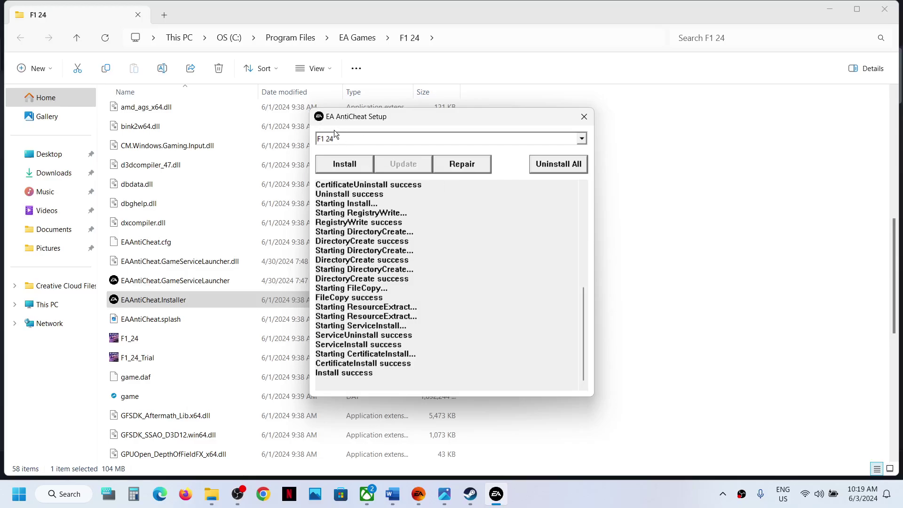
click(470, 168)
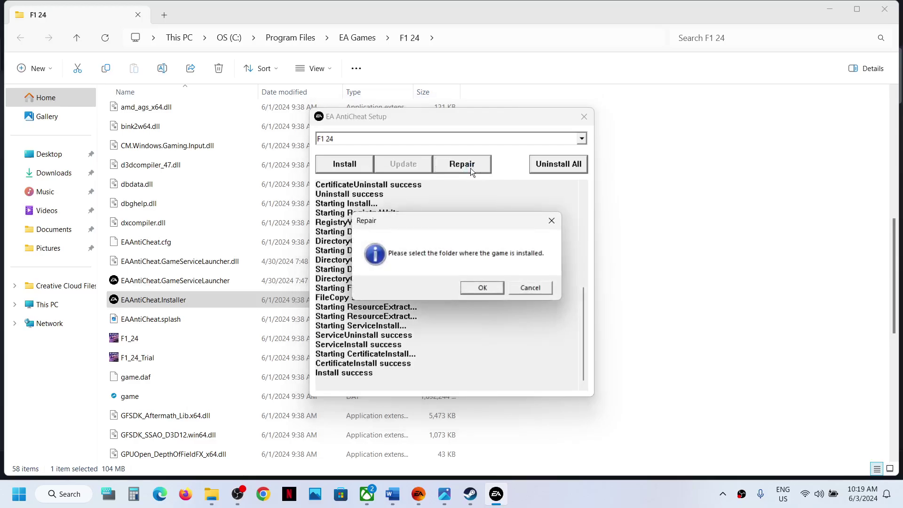
click(521, 290)
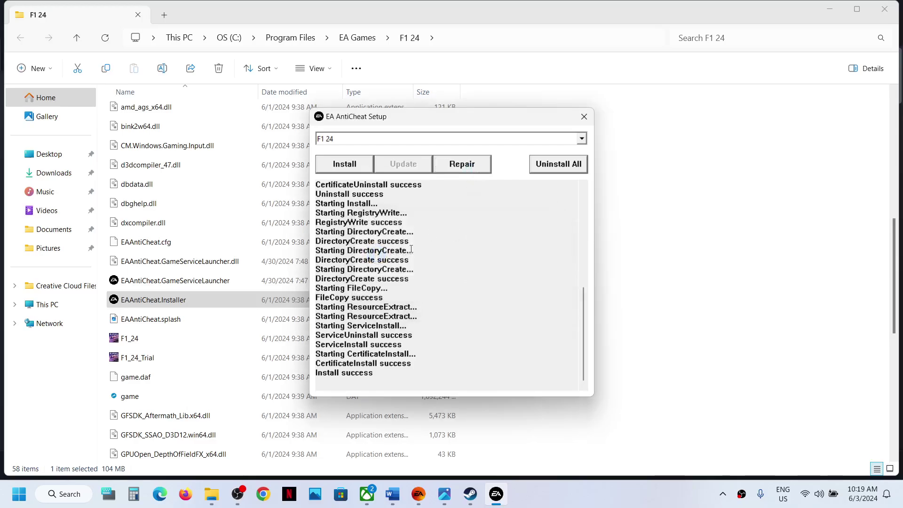
click(583, 119)
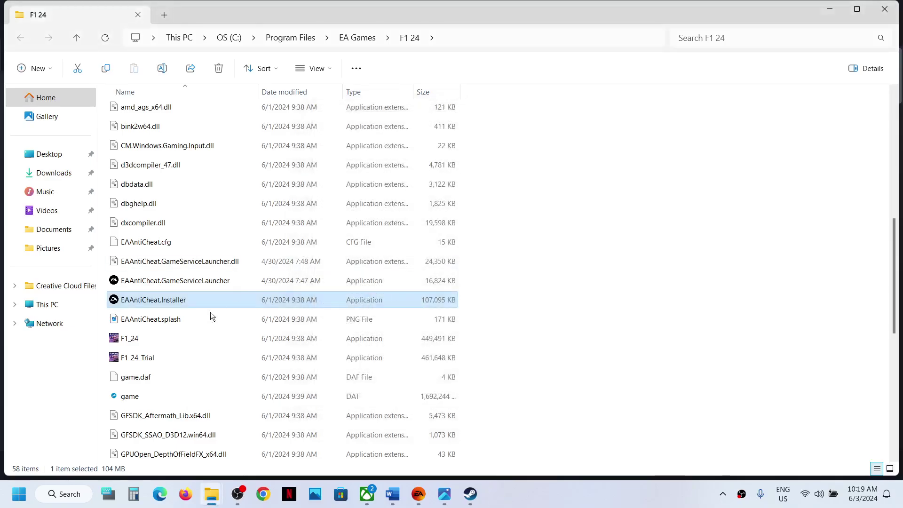
double_click(188, 303)
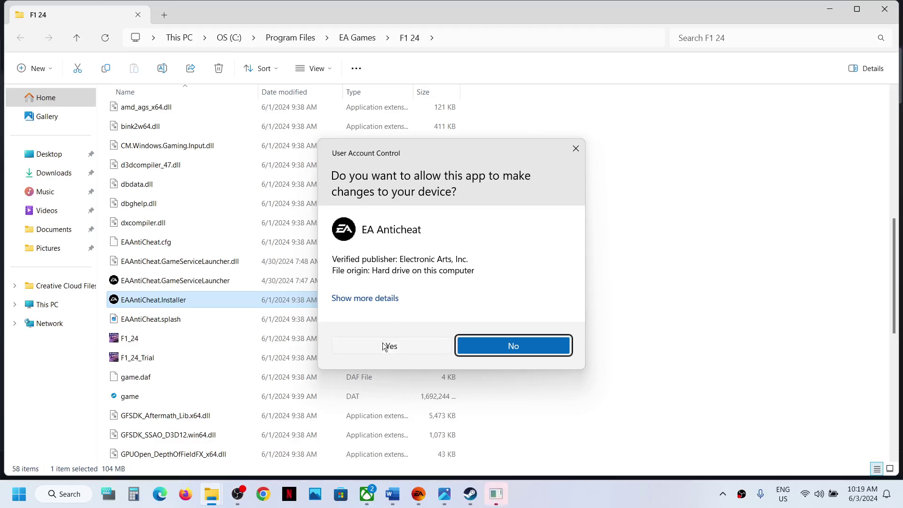
Step: Approve the installer, choose F1 24, and uninstall all anti-cheat installations
click(385, 346)
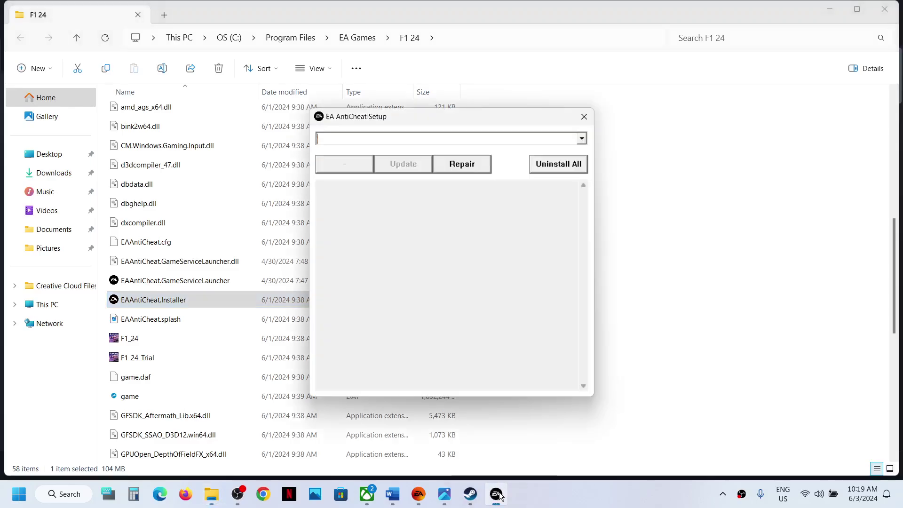
click(578, 139)
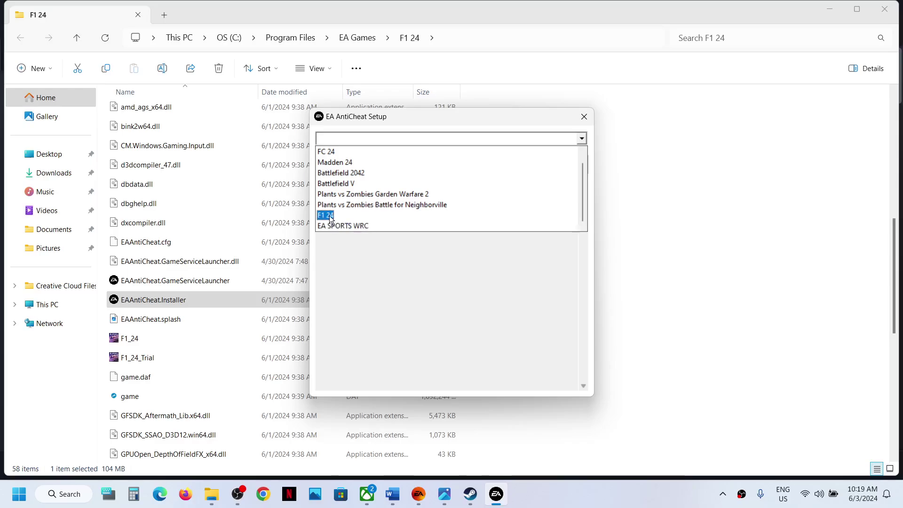
click(329, 214)
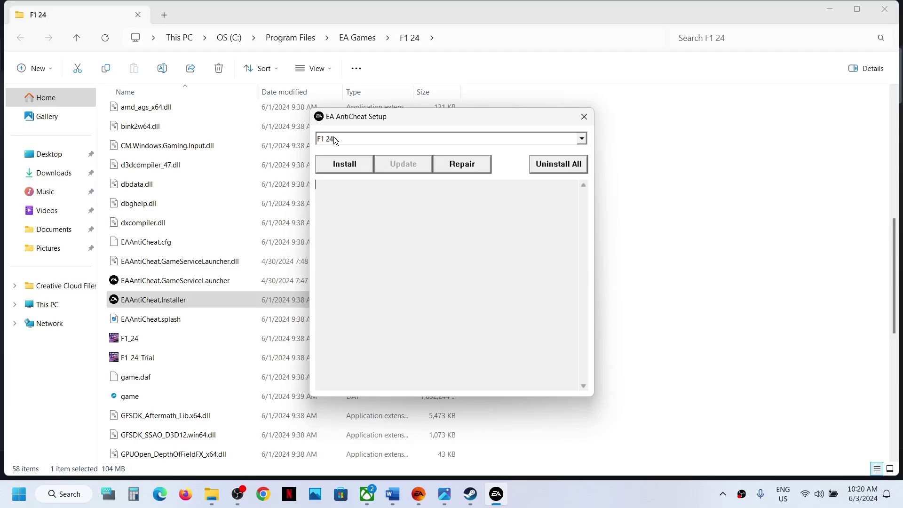
click(546, 164)
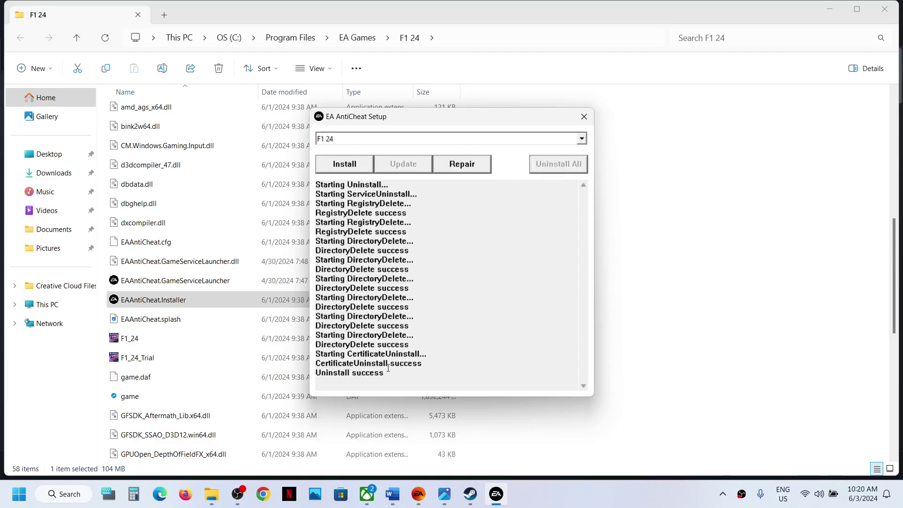
Step: Reinstall the anti-cheat for F1 24 and close the setup window after Install success
click(312, 376)
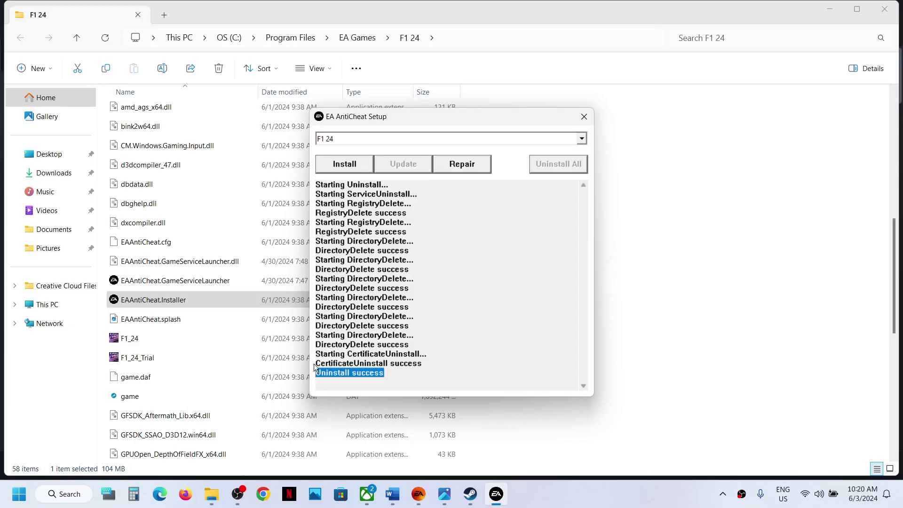
click(341, 165)
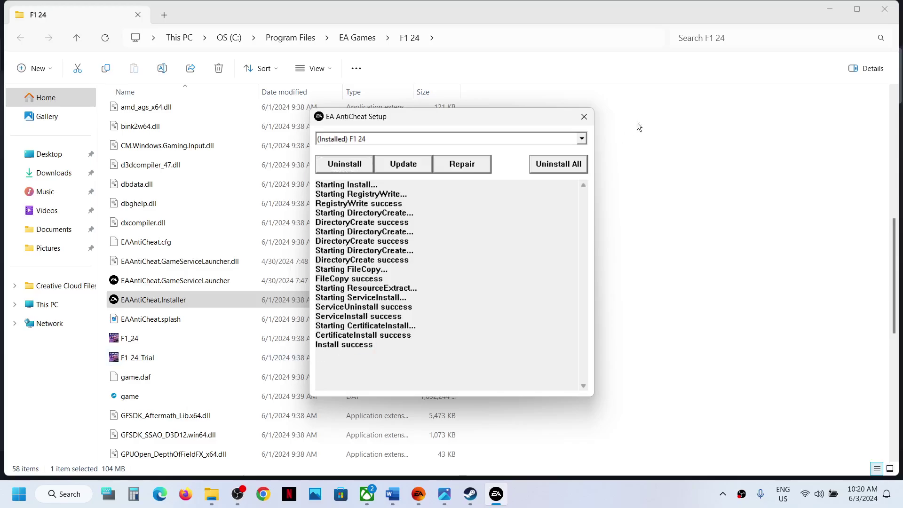
click(584, 117)
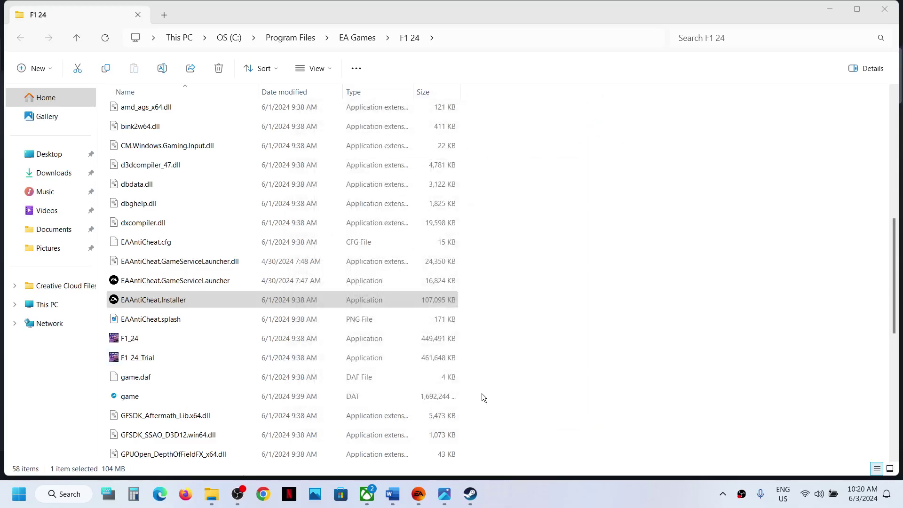
Step: Relaunch the installer with admin approval, choose F1 24, and check for anti-cheat updates
click(183, 300)
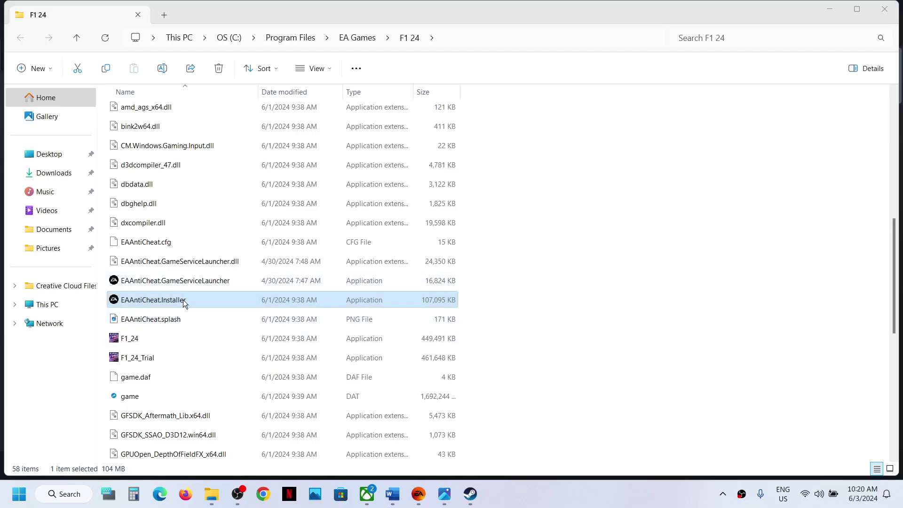
double_click(175, 302)
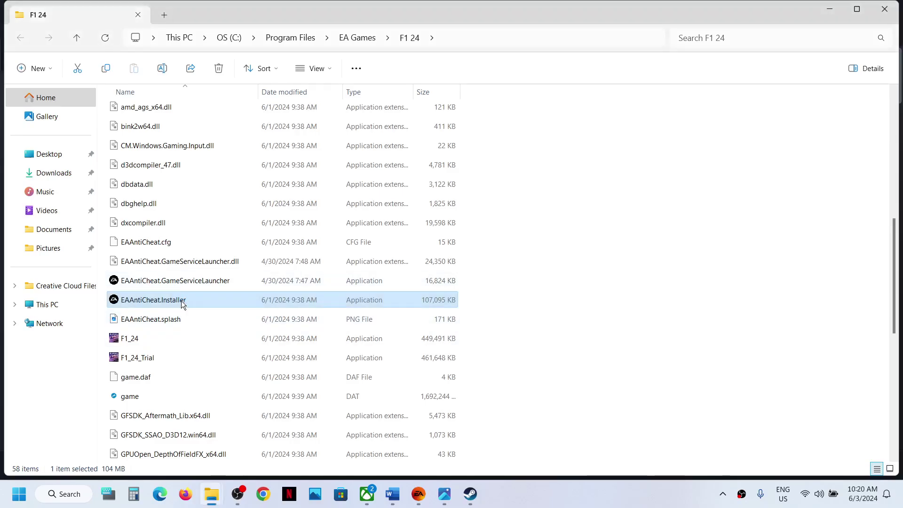
click(390, 344)
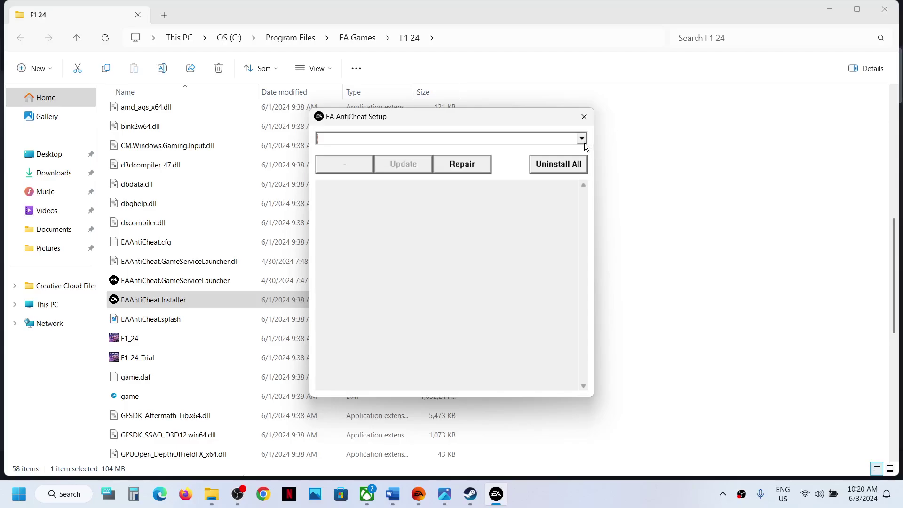
click(584, 141)
click(371, 226)
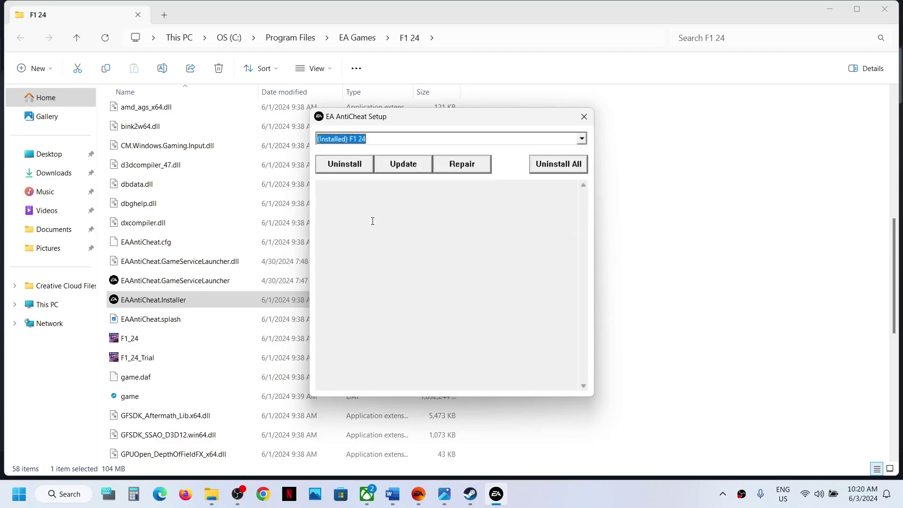
click(430, 216)
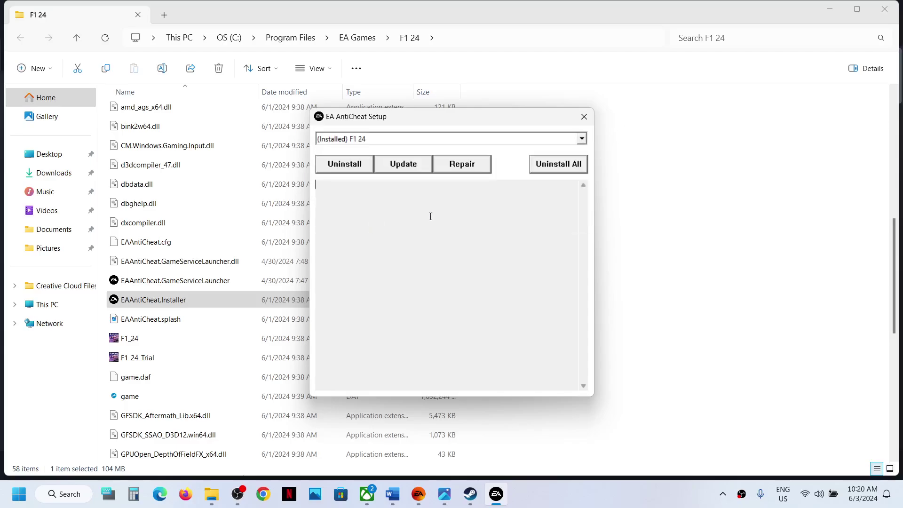
click(406, 168)
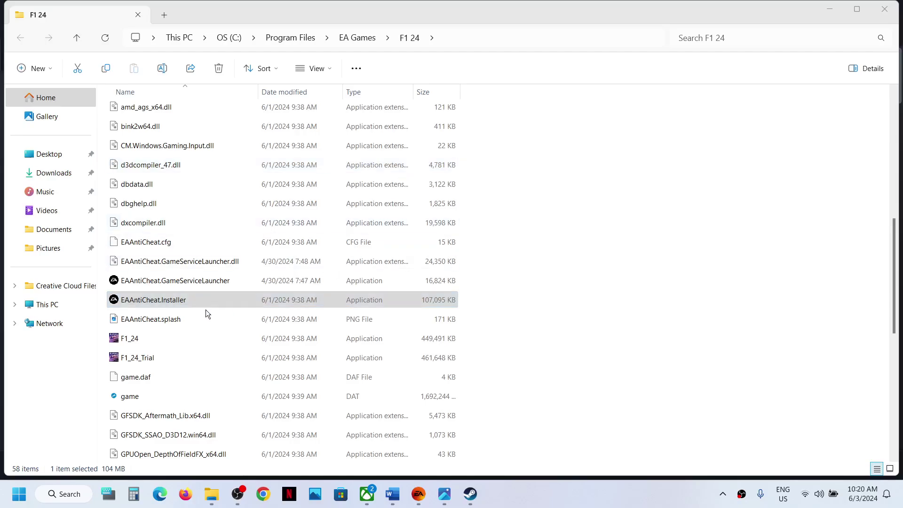
Step: Close EA AntiCheat Setup once the log shows Update success
click(189, 305)
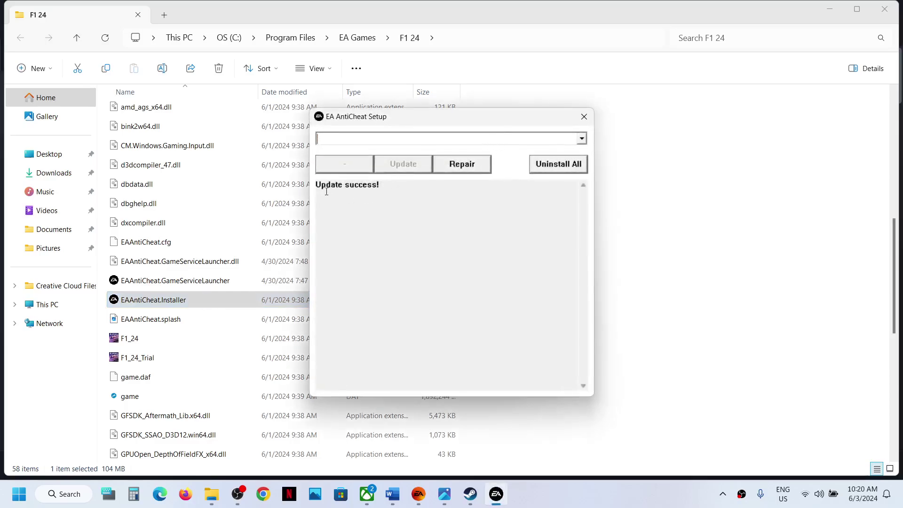
click(423, 184)
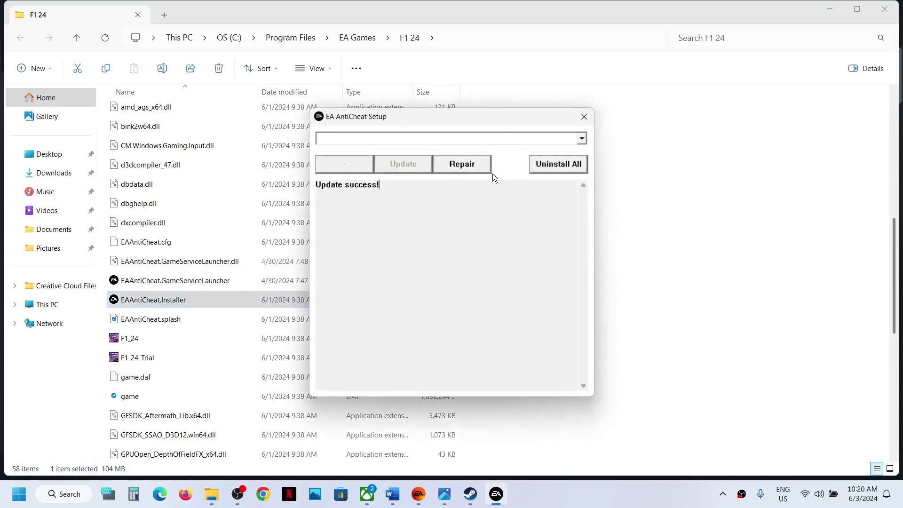
click(586, 117)
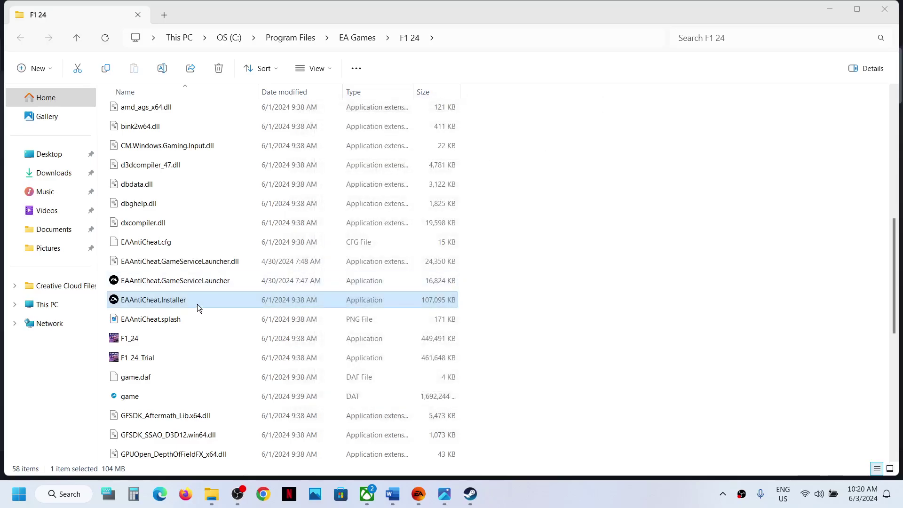
Step: Relaunch EAAntiCheat.Installer, uninstall the anti-cheat for '(Installed) F1 24', then close the setup window
double_click(196, 304)
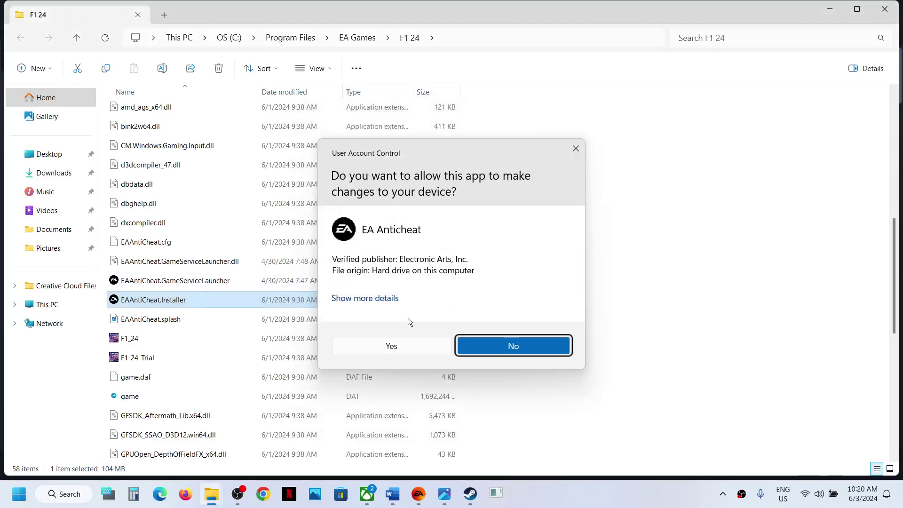
click(385, 345)
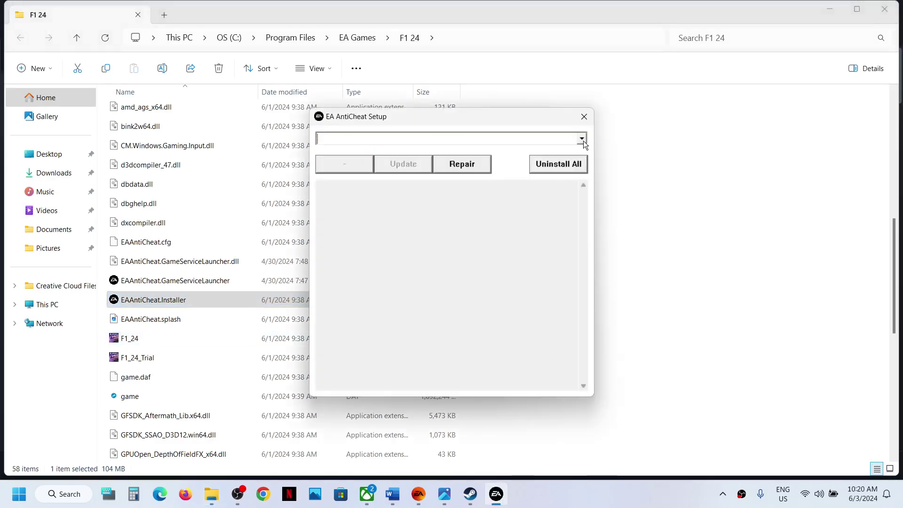
click(582, 138)
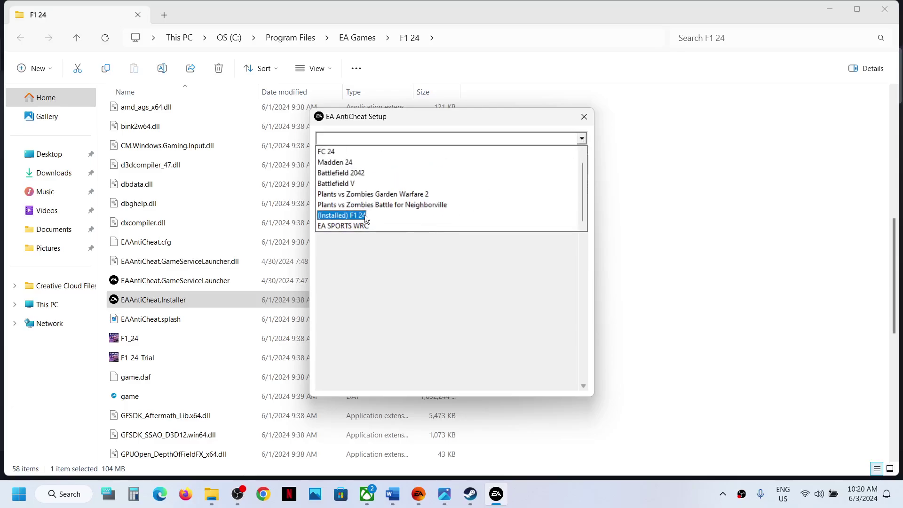
click(365, 216)
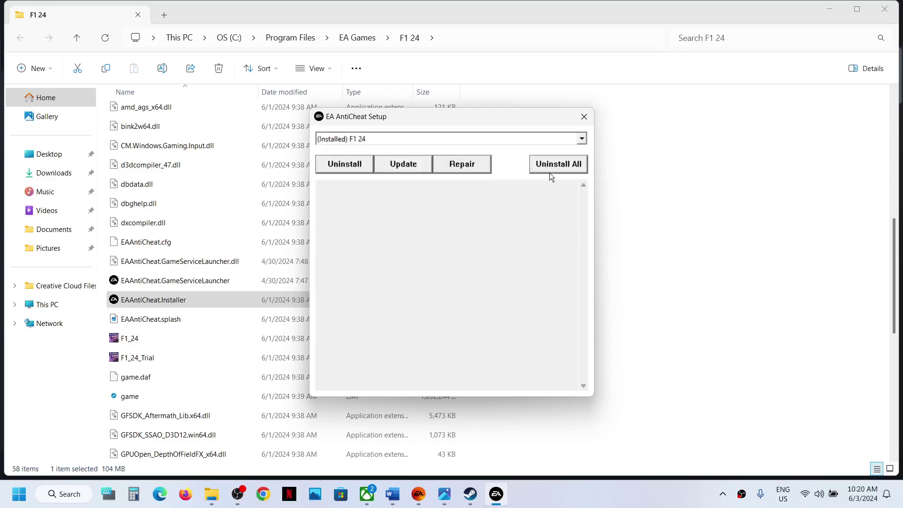
click(354, 165)
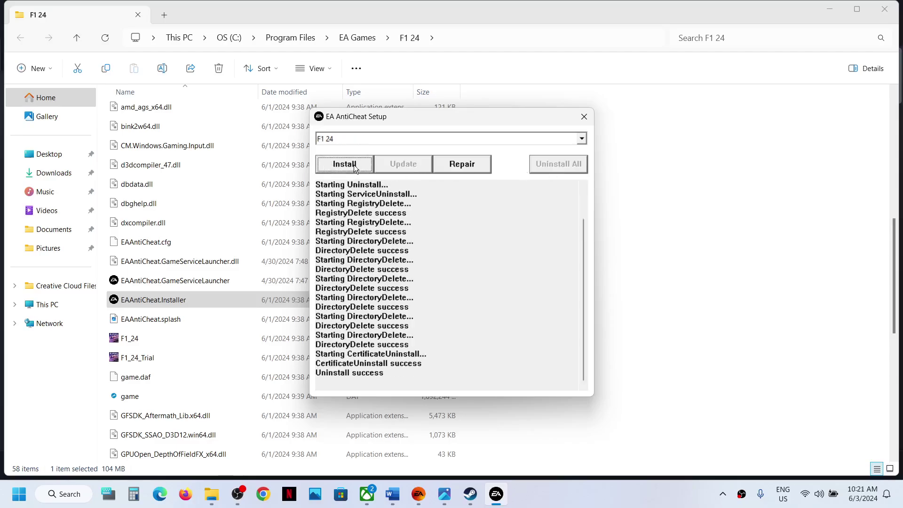
click(584, 117)
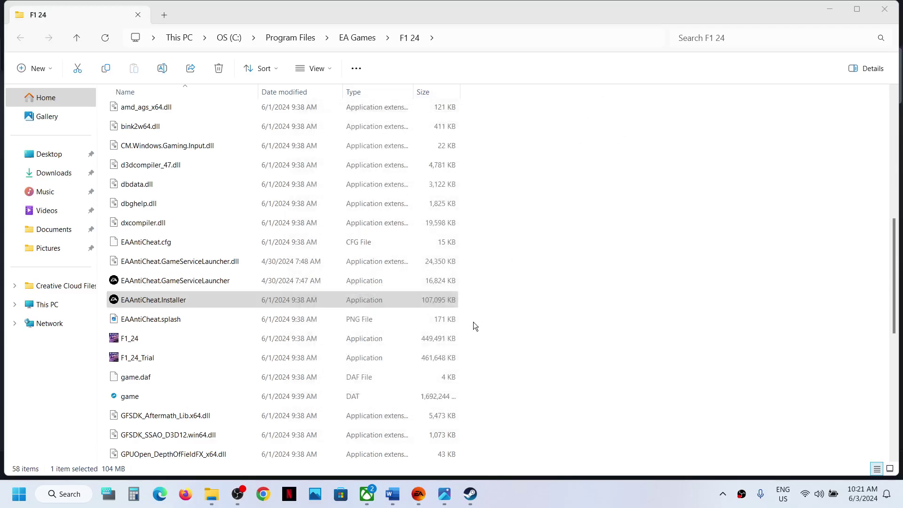
Step: Cancel the F1 24 Properties dialog in the EA app, press PLAY and approve the EA Anticheat prompt
click(417, 503)
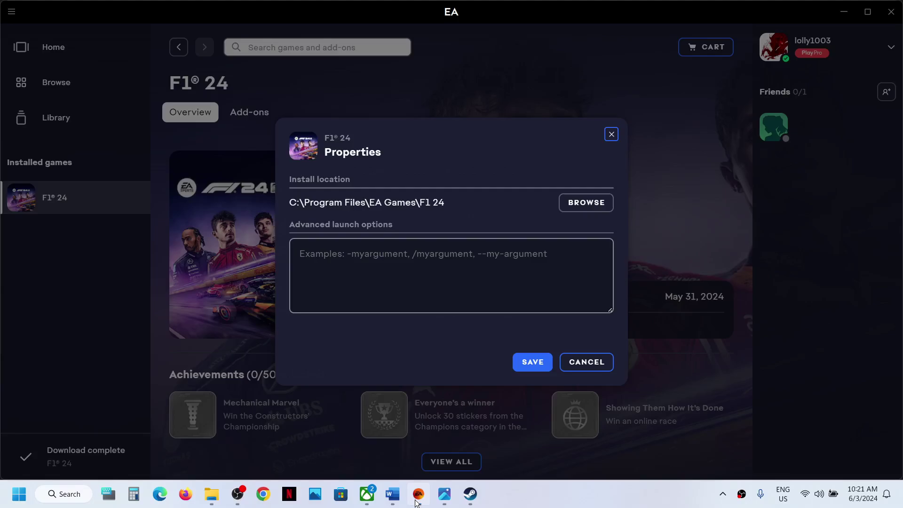
click(586, 364)
click(503, 316)
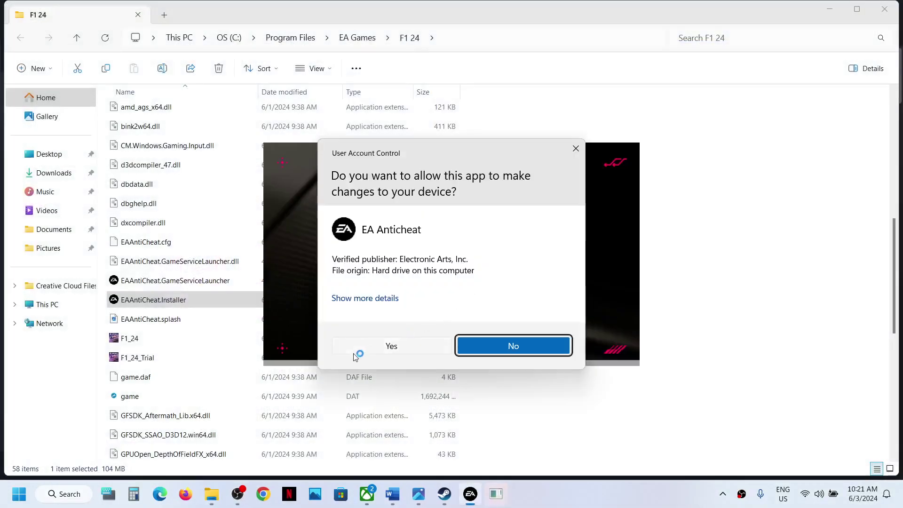
click(393, 340)
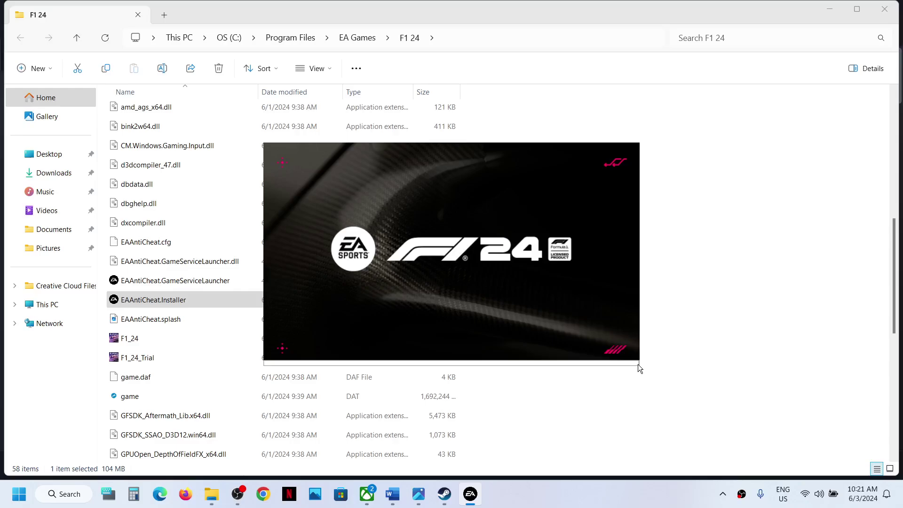
Step: Scroll the Word guide to Step 5 and maximize it, then close the EA app window
click(399, 500)
scroll(297, 229, down, 2)
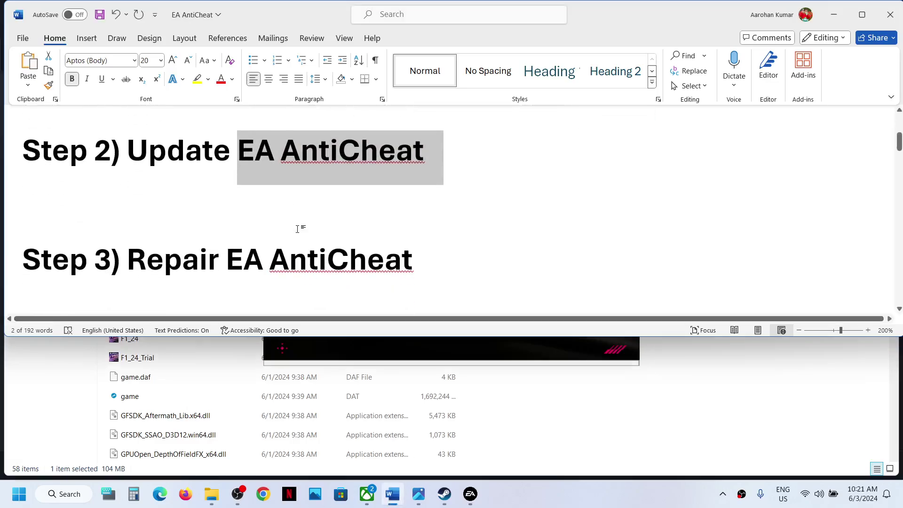
scroll(298, 228, down, 5)
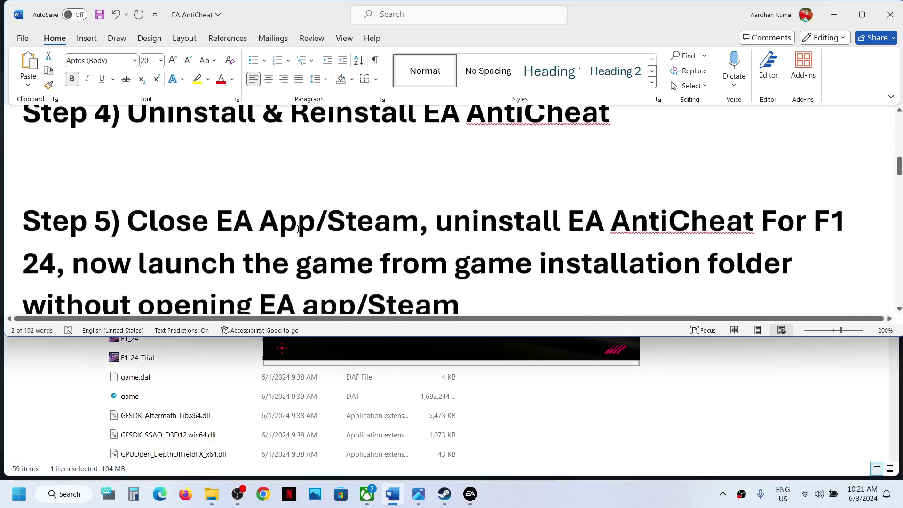
click(852, 19)
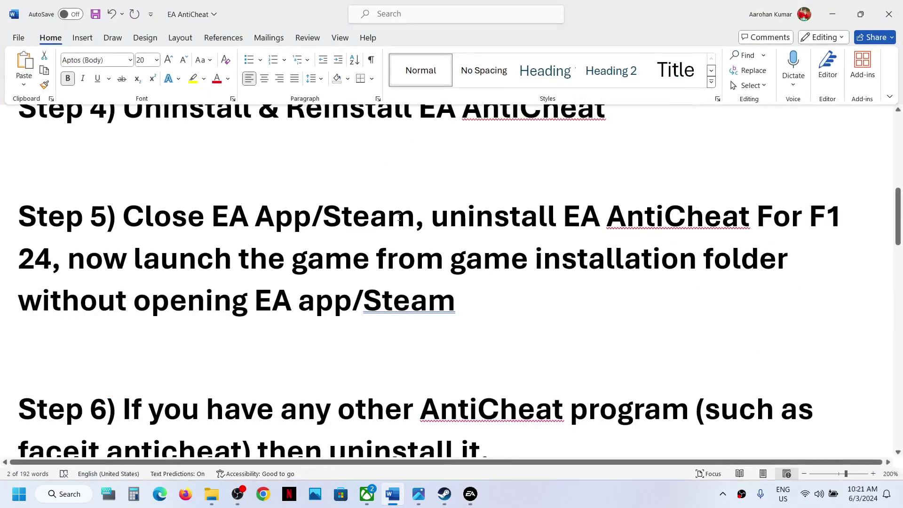
right_click(470, 493)
click(453, 465)
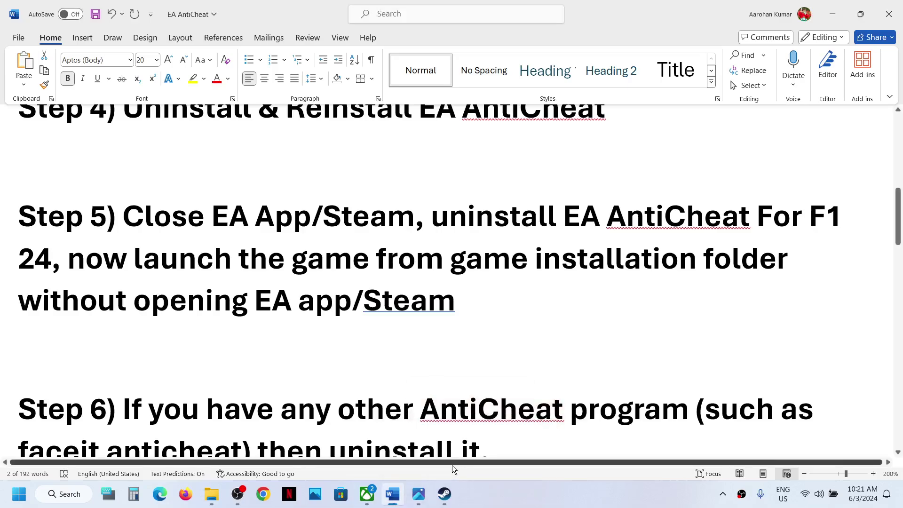
Step: Close Steam's F1 24 properties, open Steam from the tray and cancel the F1 24 launch
mouse_move(451, 501)
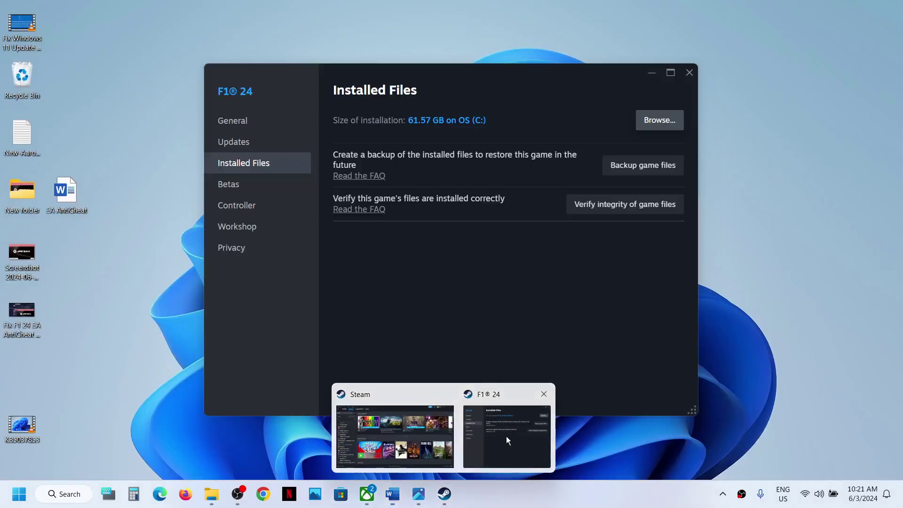
click(506, 436)
click(689, 72)
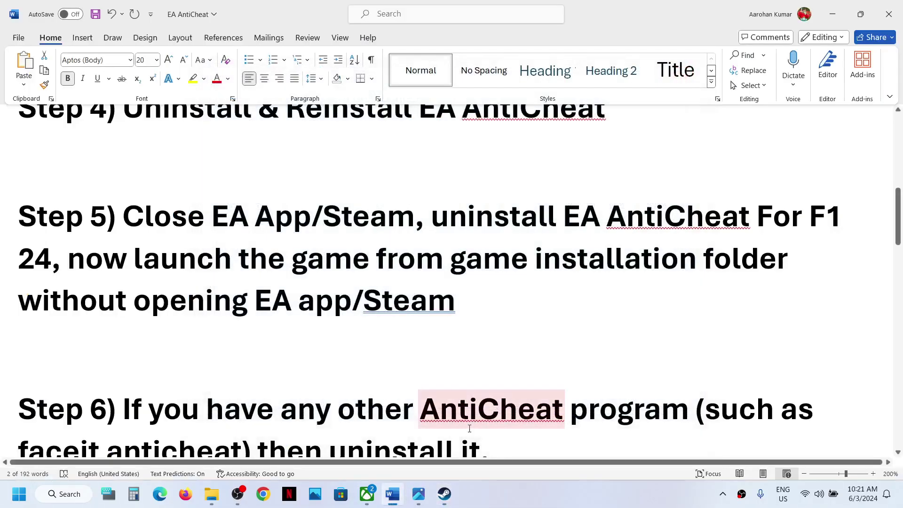
click(723, 494)
click(675, 455)
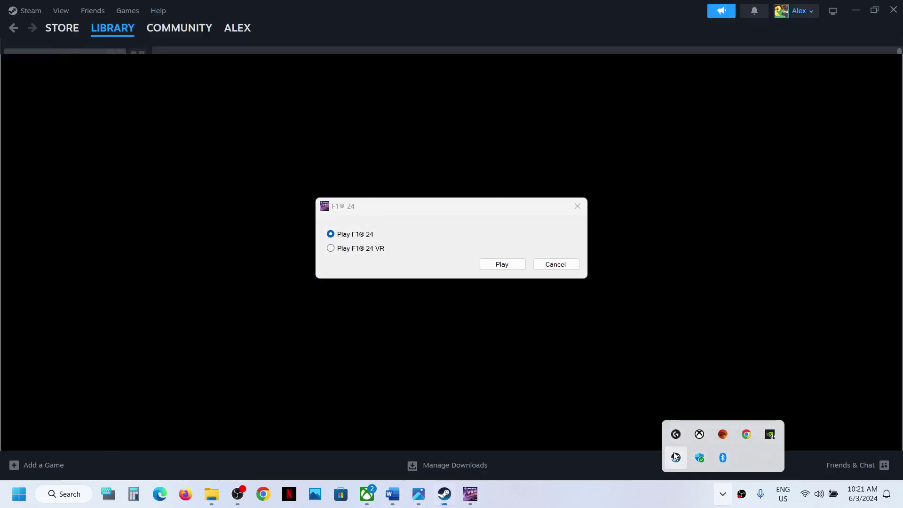
click(555, 264)
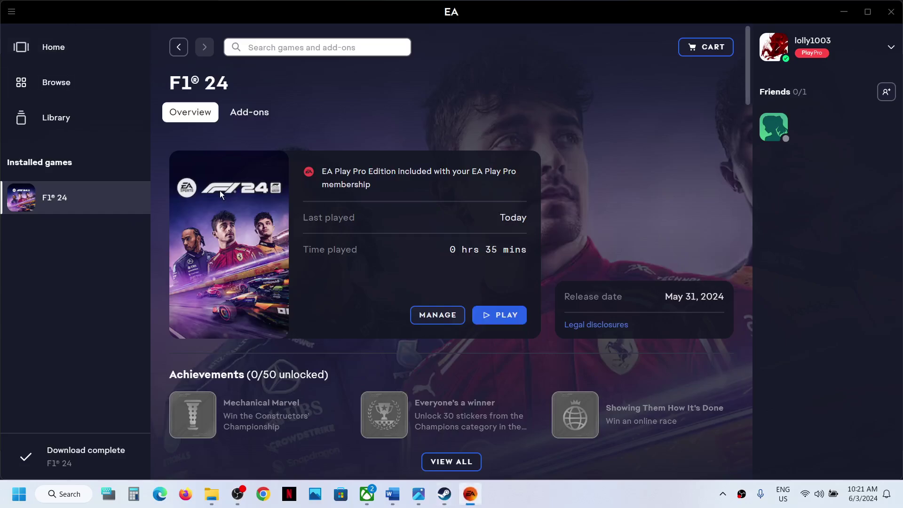
Step: Exit both the EA app and Steam completely from their main menus
click(9, 12)
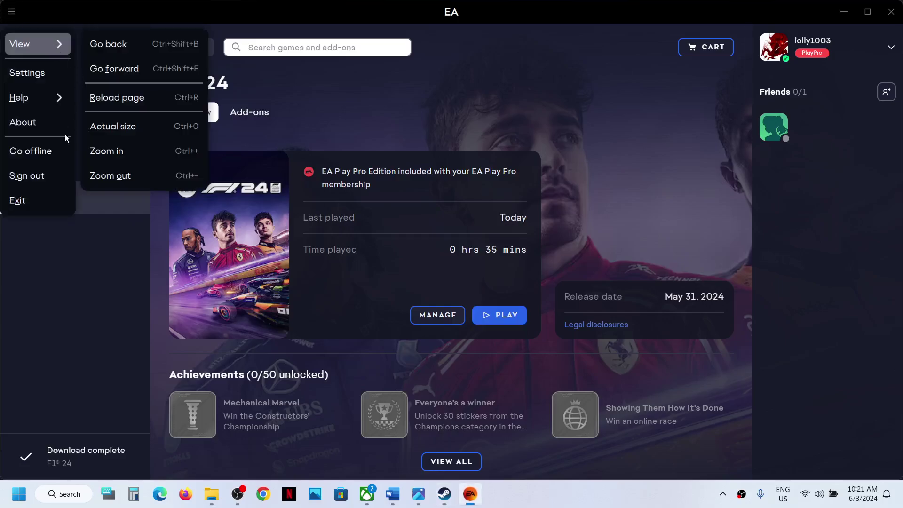
click(27, 201)
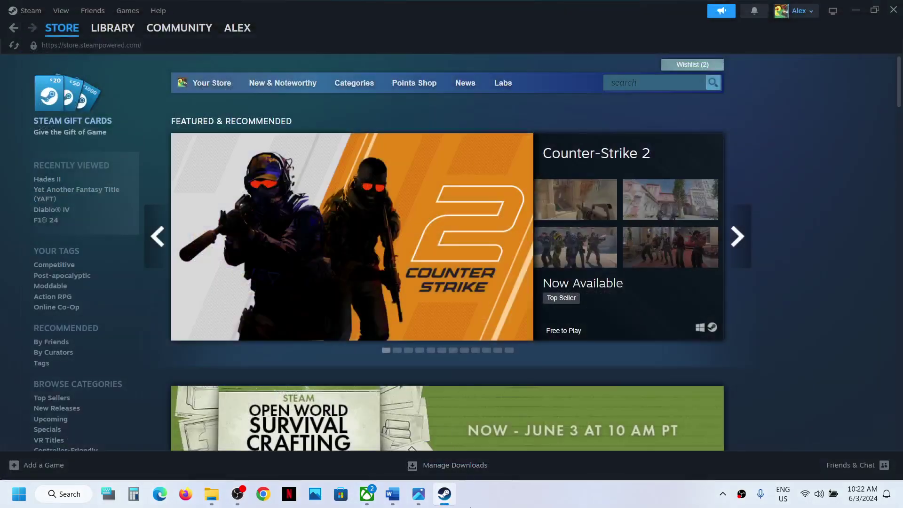
click(23, 10)
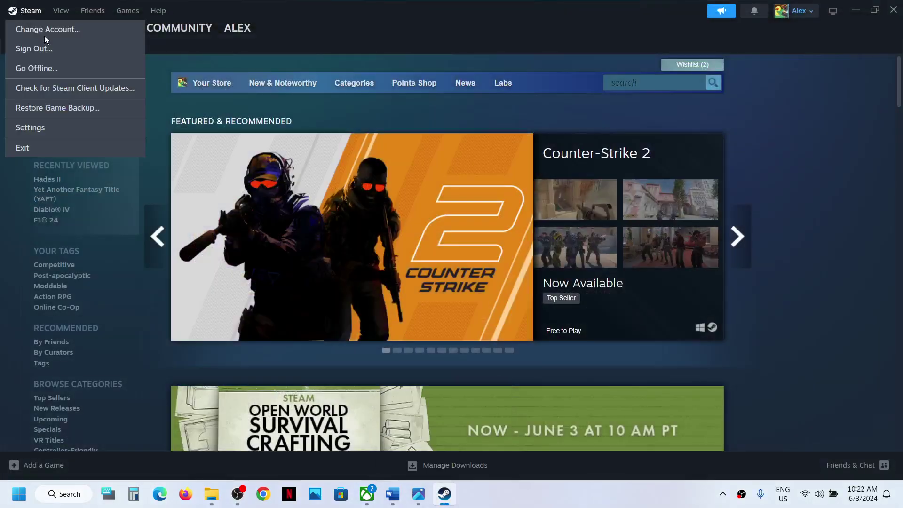
click(45, 146)
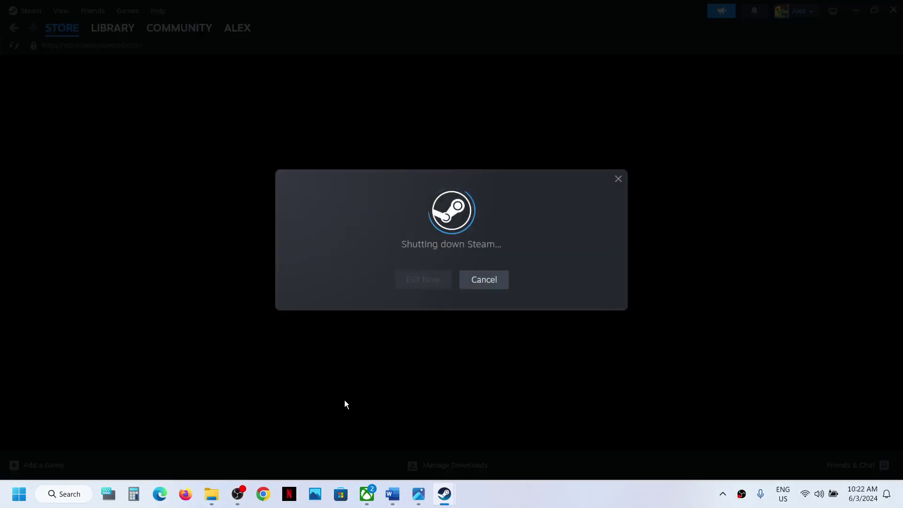
Step: Highlight Step 5's uninstall EA AntiCheat and Close EA App/Steam instructions, then show File Explorer windows
click(398, 500)
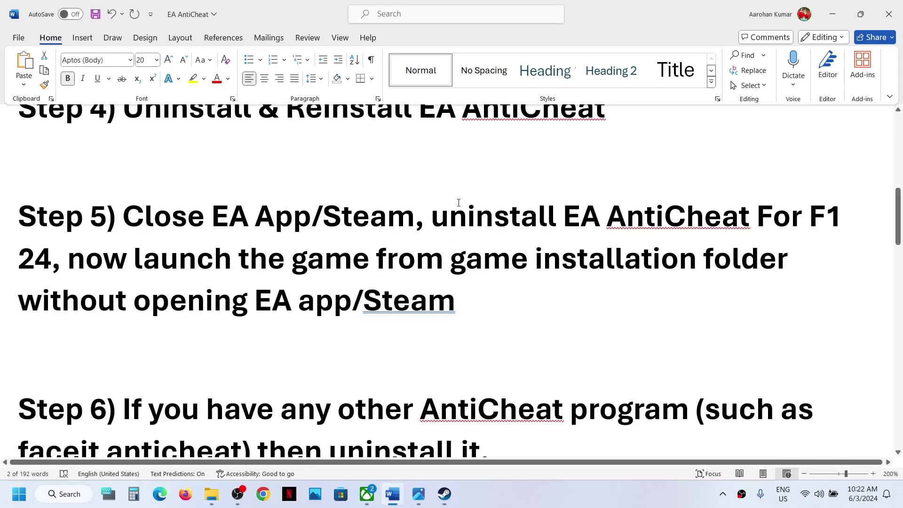
drag(446, 224, 690, 221)
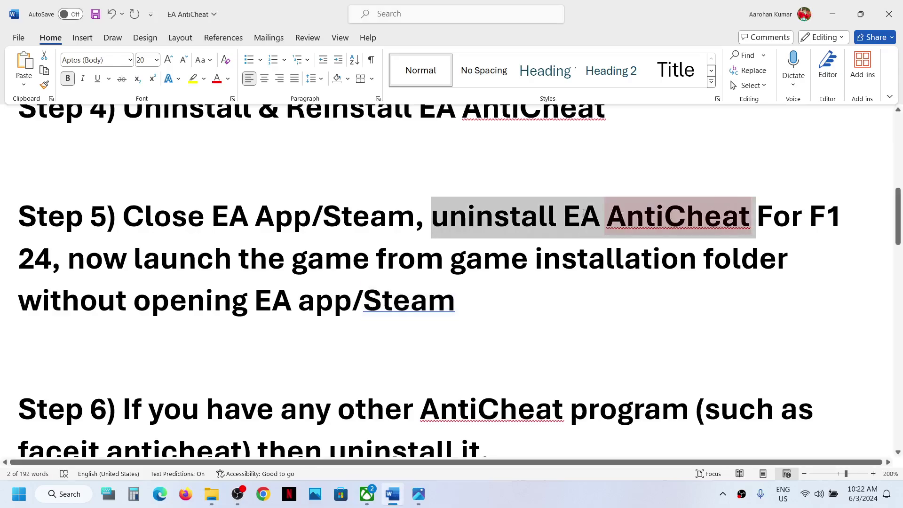
drag(448, 218, 67, 218)
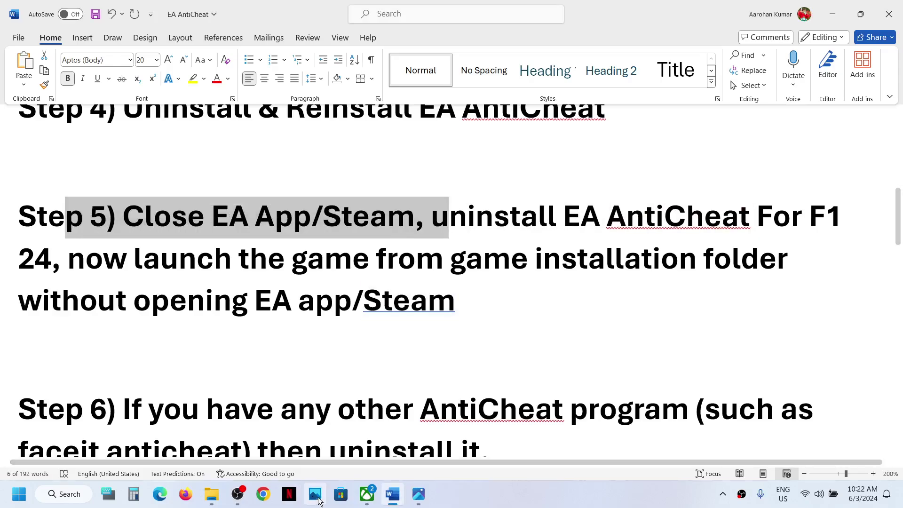
click(212, 494)
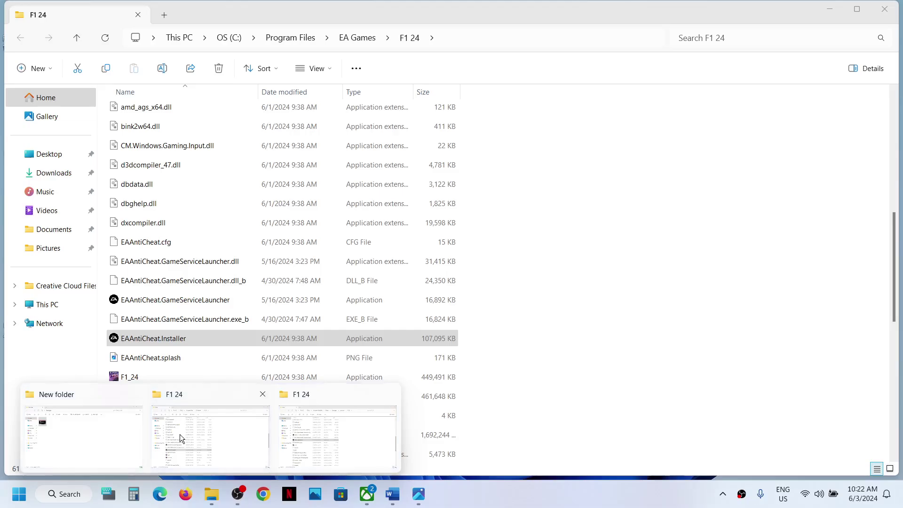
Step: Run EAAntiCheat.Installer from the F1 24 folder, choose F1 24, Uninstall All, then close setup
click(179, 433)
double_click(166, 342)
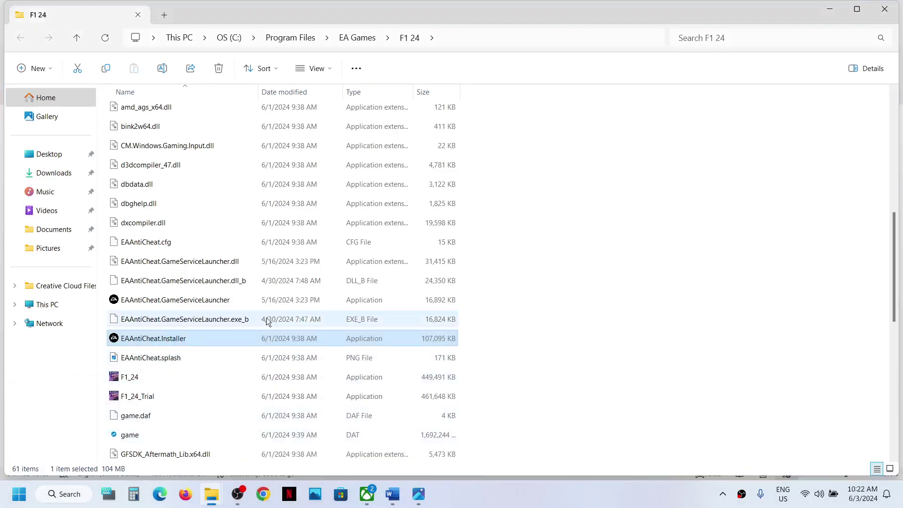
click(403, 346)
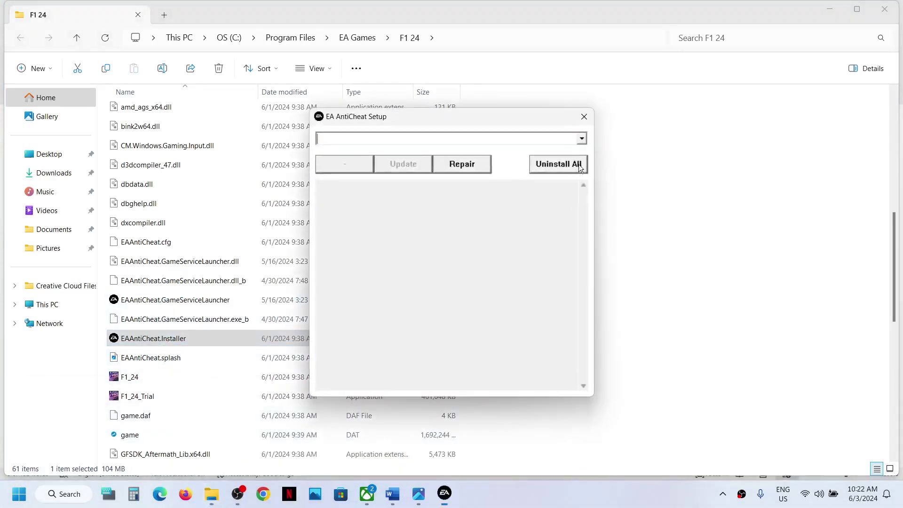
click(582, 143)
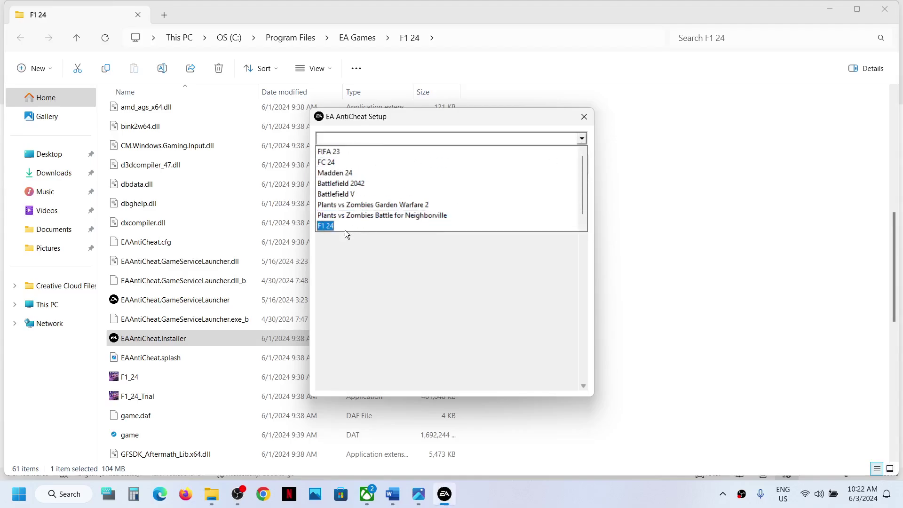
scroll(336, 230, down, 1)
click(326, 215)
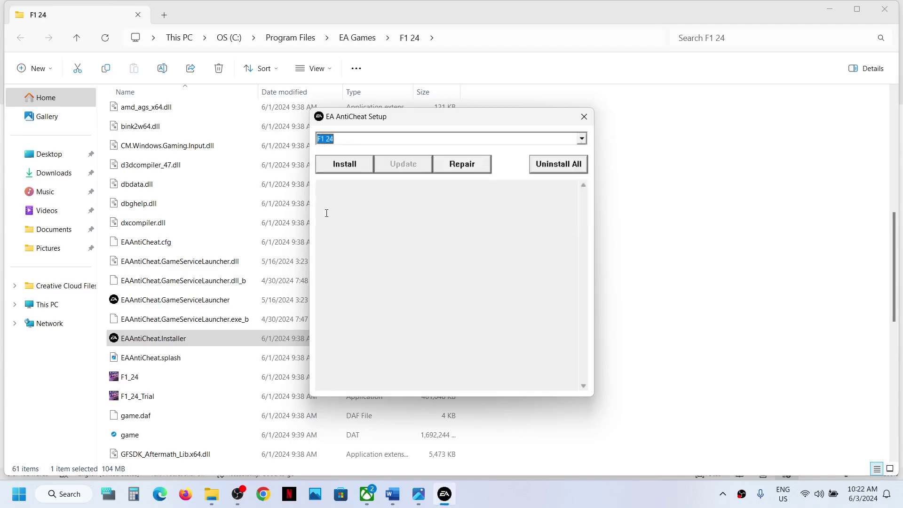
click(553, 164)
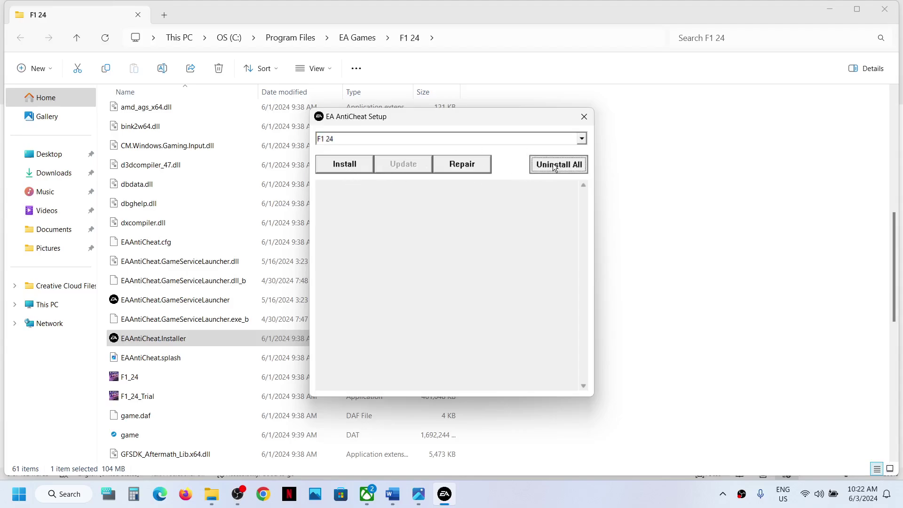
click(583, 122)
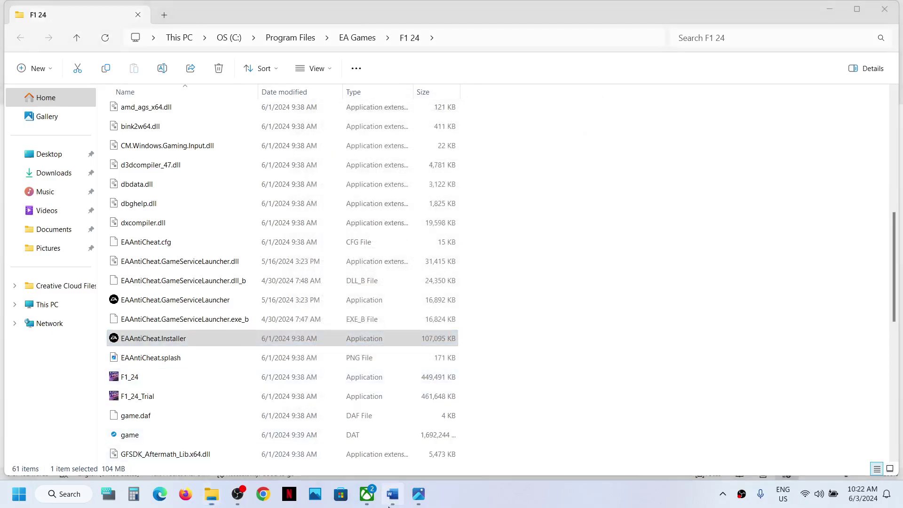
Step: Highlight Step 5's text about launching the game from its install folder in the Word guide
click(390, 503)
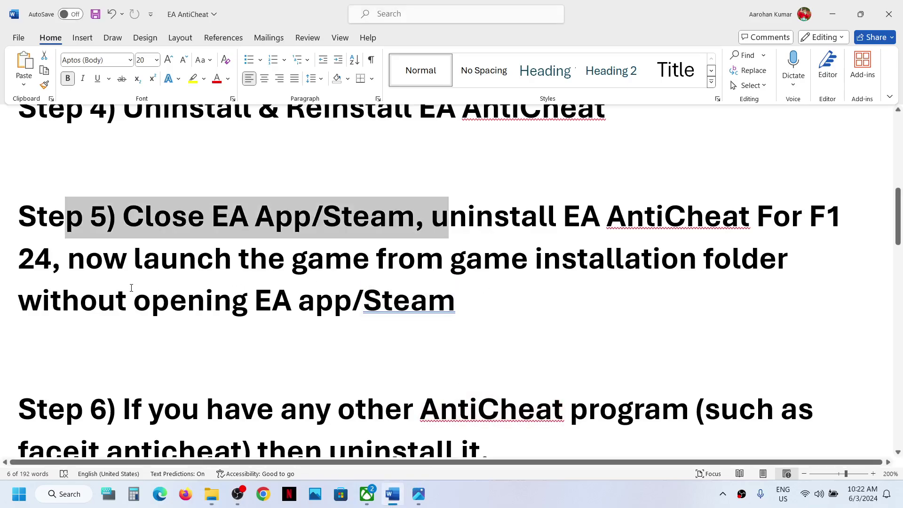
drag(115, 267, 473, 261)
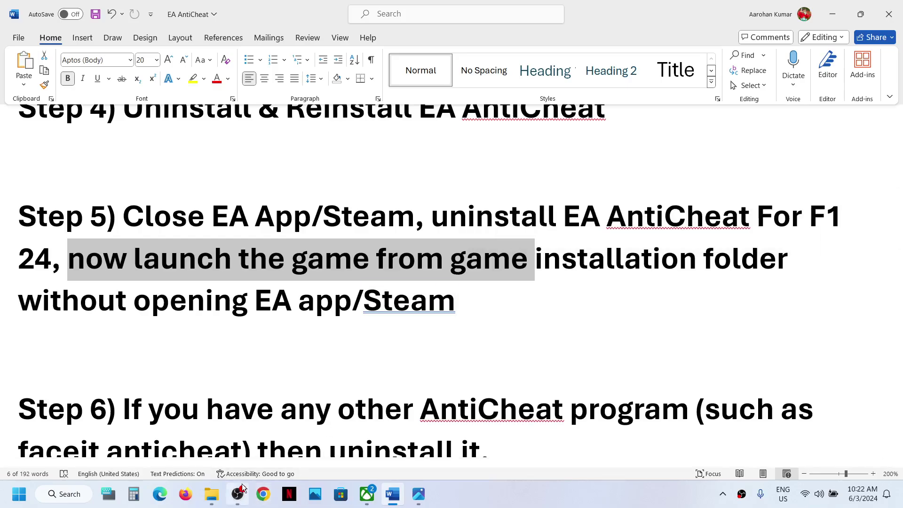
Step: Switch from the Steam F1 24 folder to the EA Games F1 24 folder and select F1_24.exe
mouse_move(212, 496)
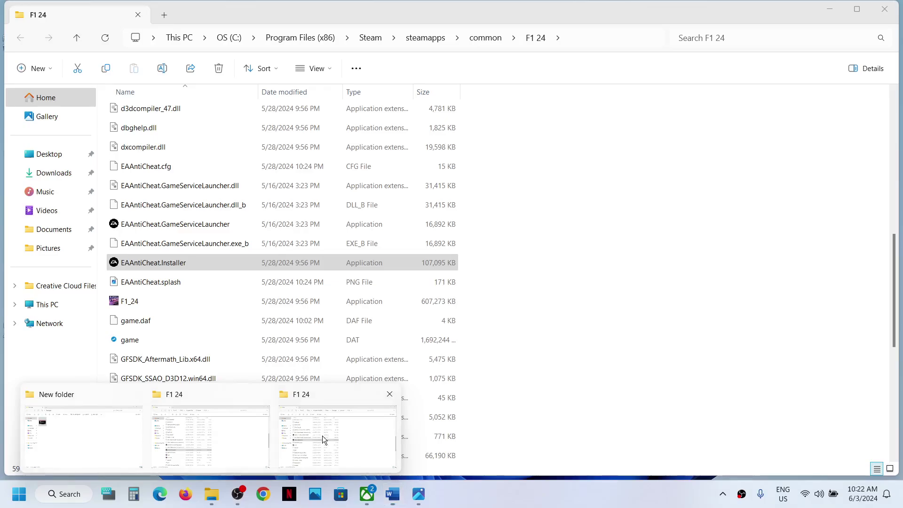
click(322, 435)
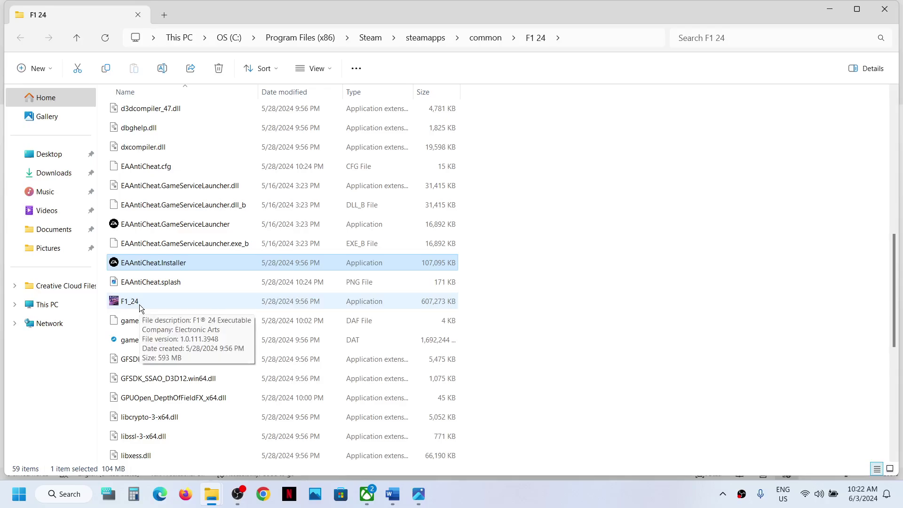
mouse_move(211, 502)
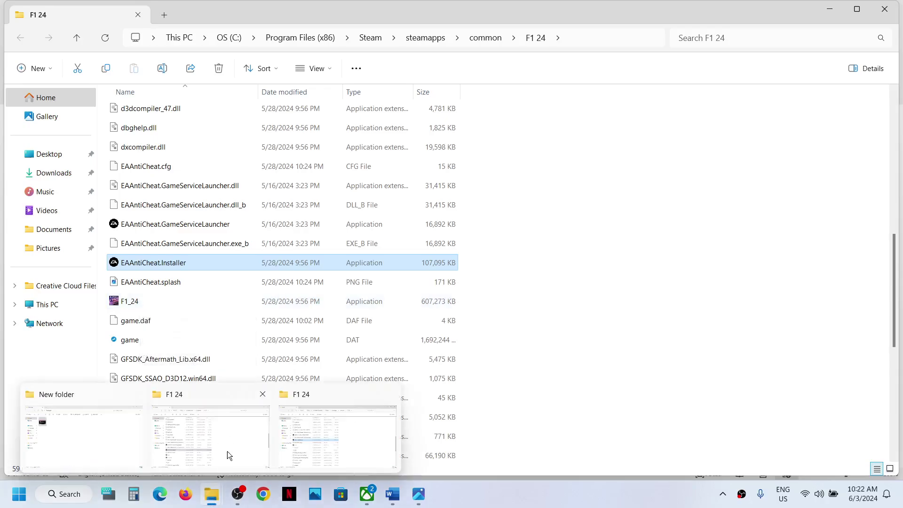
click(221, 436)
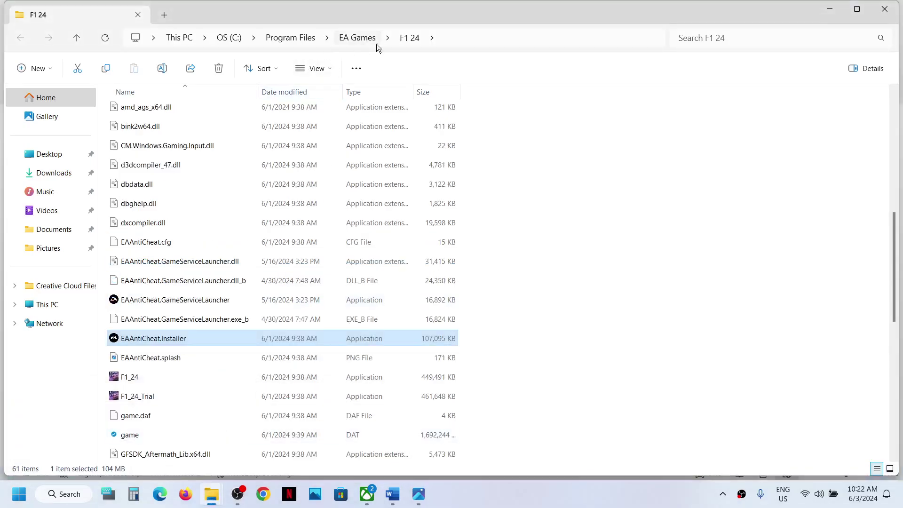
click(138, 367)
click(136, 380)
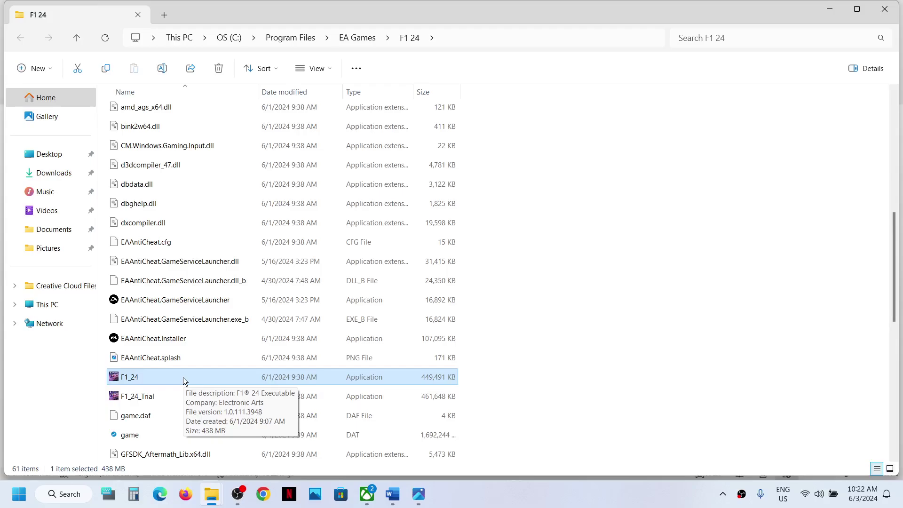
click(393, 502)
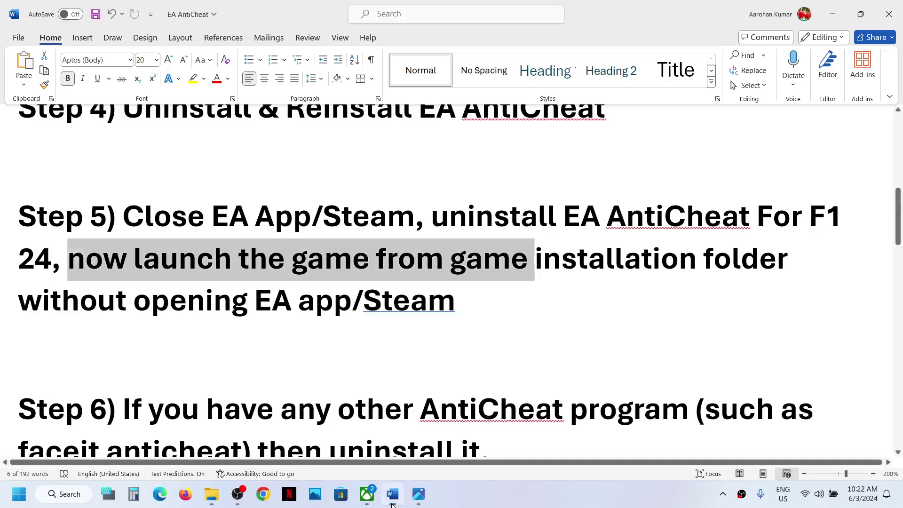
double_click(386, 306)
click(204, 308)
drag(182, 308, 455, 308)
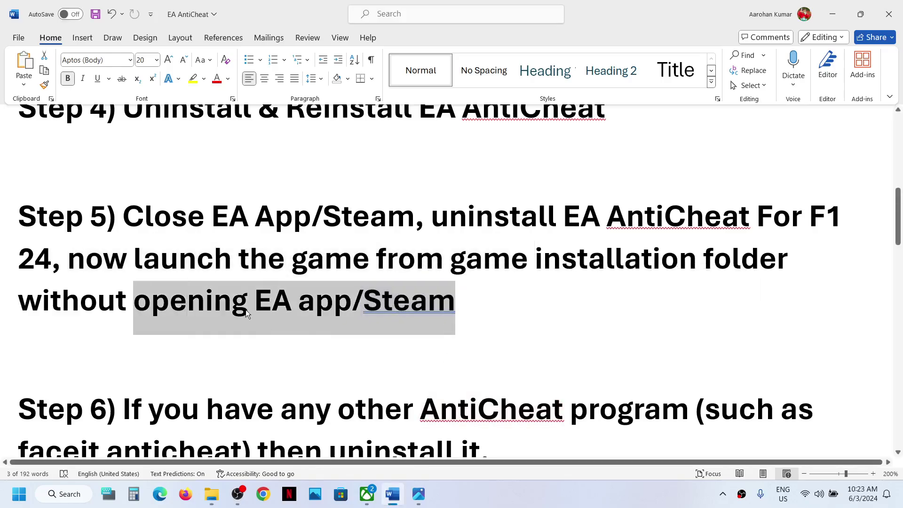
click(246, 312)
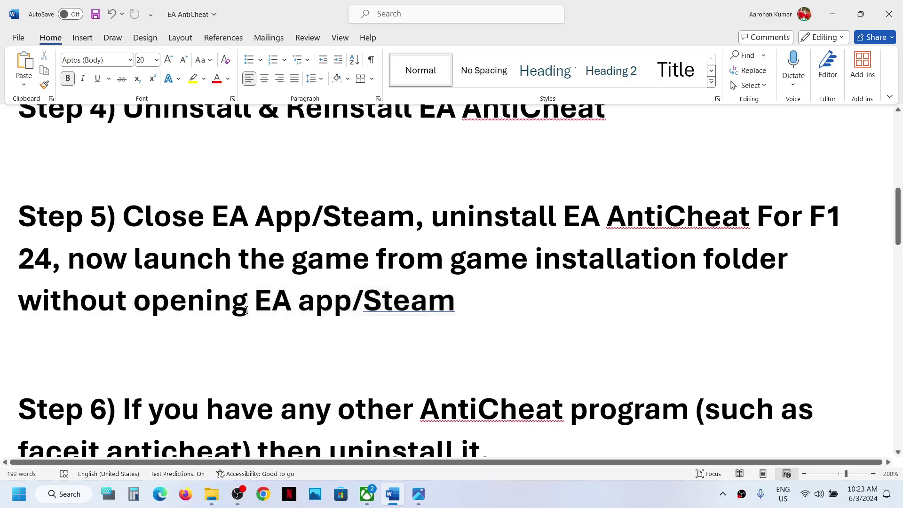
scroll(247, 312, down, 3)
click(242, 291)
right_click(242, 291)
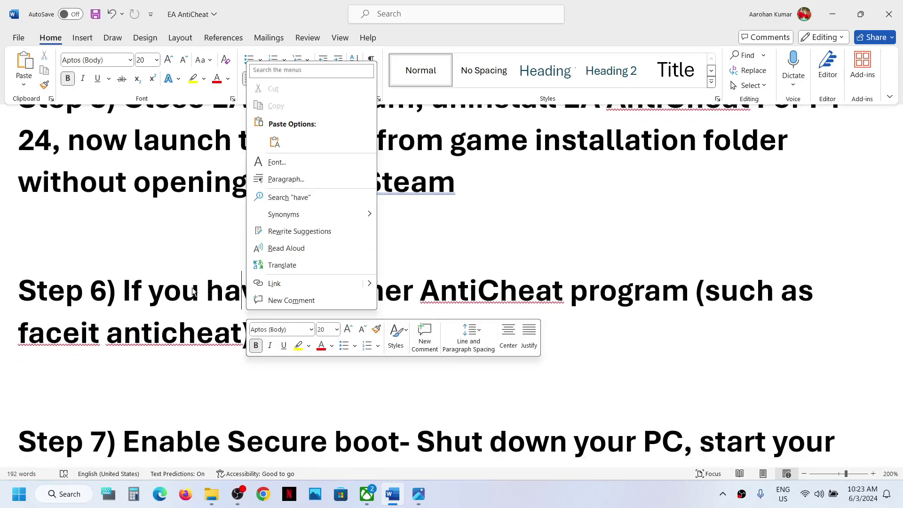
click(157, 290)
drag(136, 298, 252, 332)
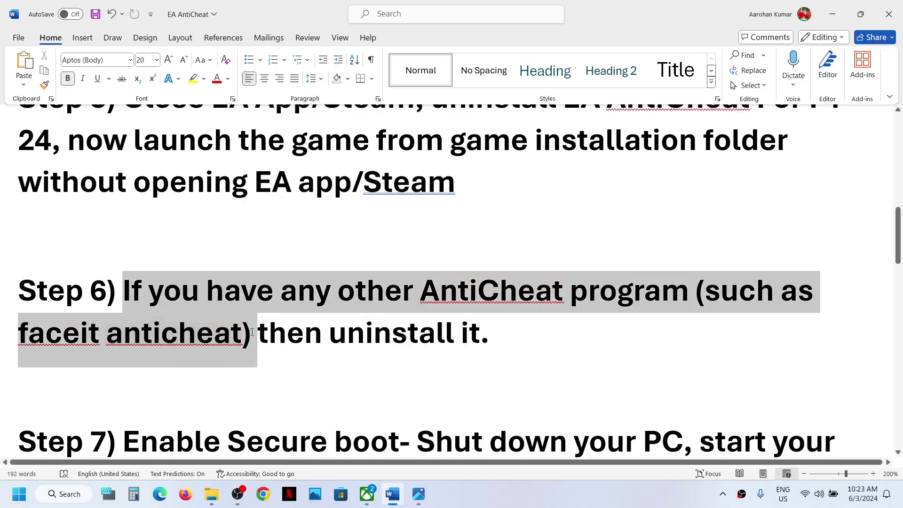
click(252, 332)
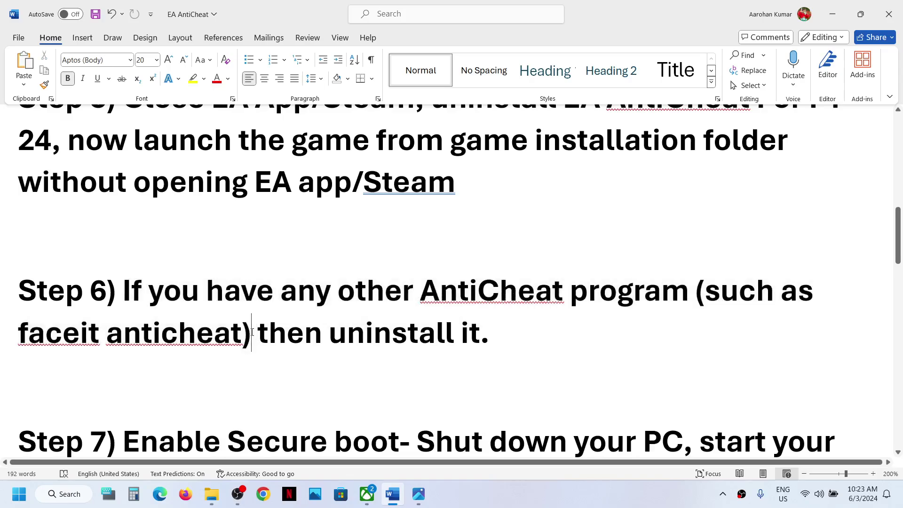
drag(259, 332, 459, 333)
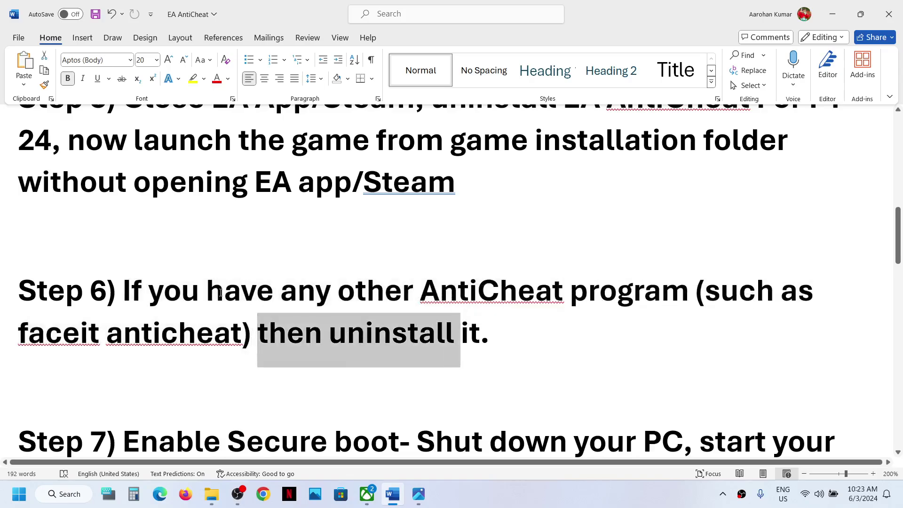
click(203, 290)
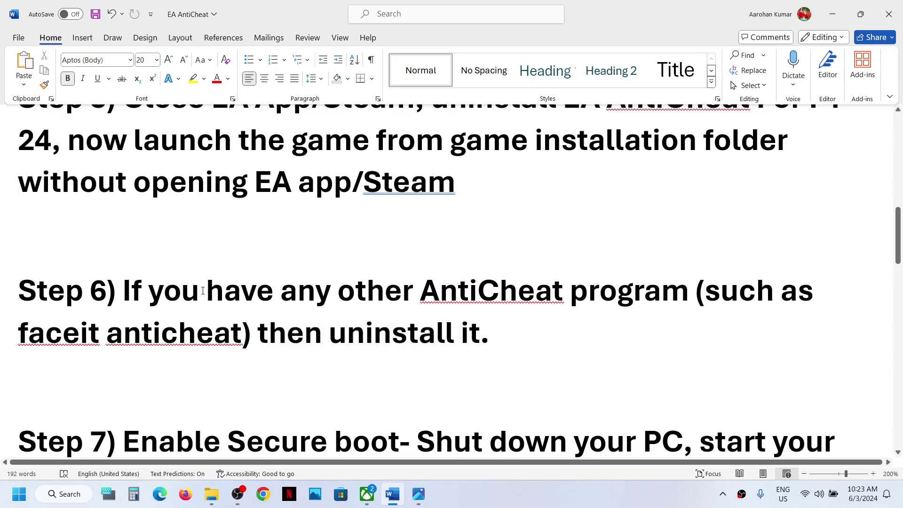
scroll(203, 291, down, 5)
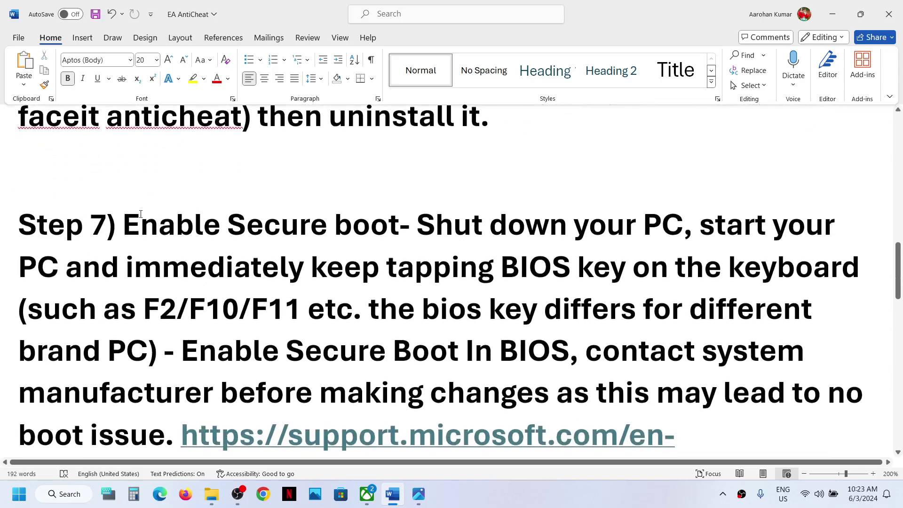
Step: Highlight the Step 7 Enable Secure boot heading and the brand-specific BIOS keys F2, F10 and F11
drag(140, 214, 399, 226)
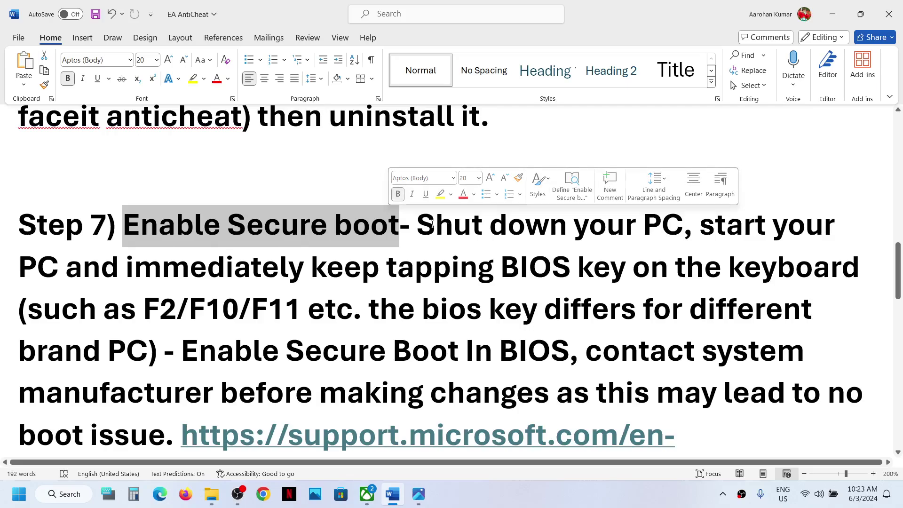
scroll(432, 224, down, 1)
drag(435, 186, 594, 234)
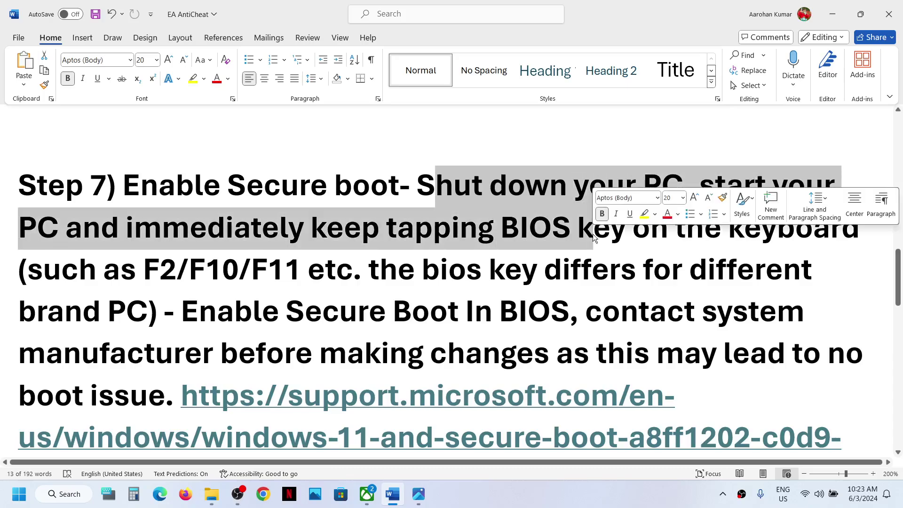
drag(285, 270, 269, 269)
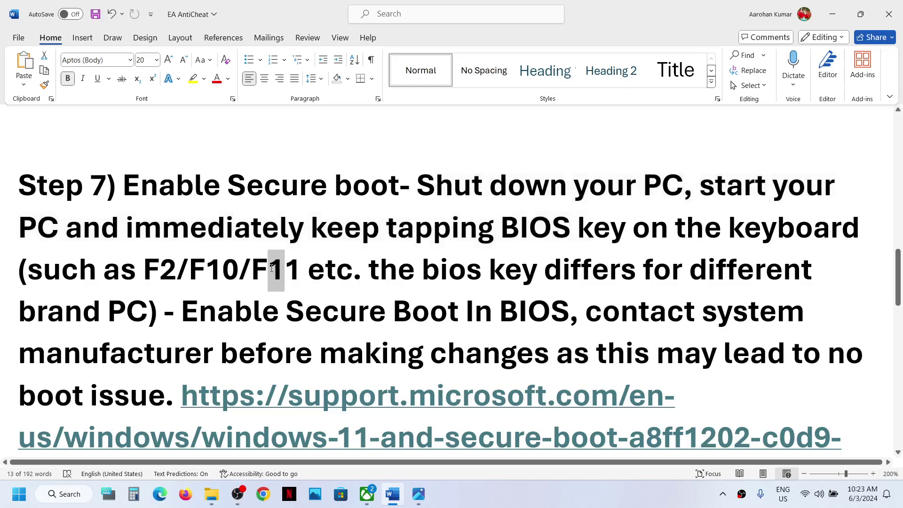
drag(160, 270, 143, 270)
click(144, 271)
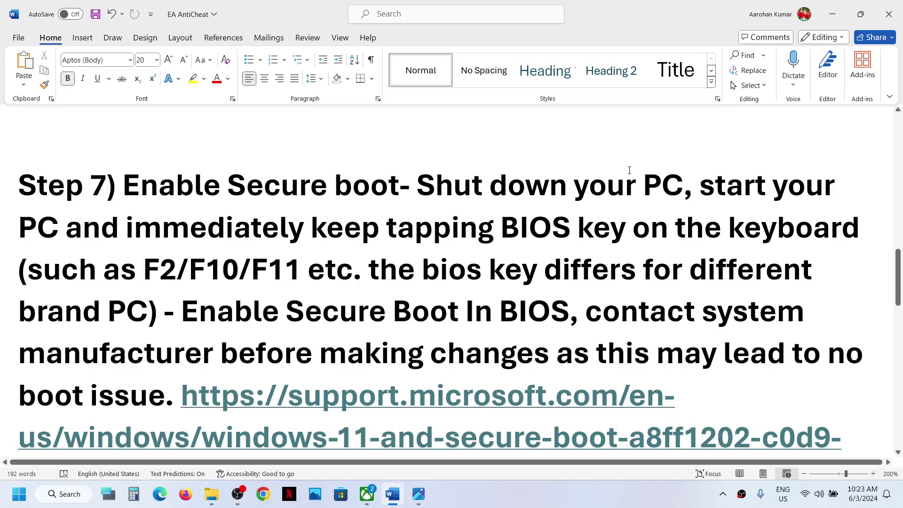
drag(714, 191, 337, 233)
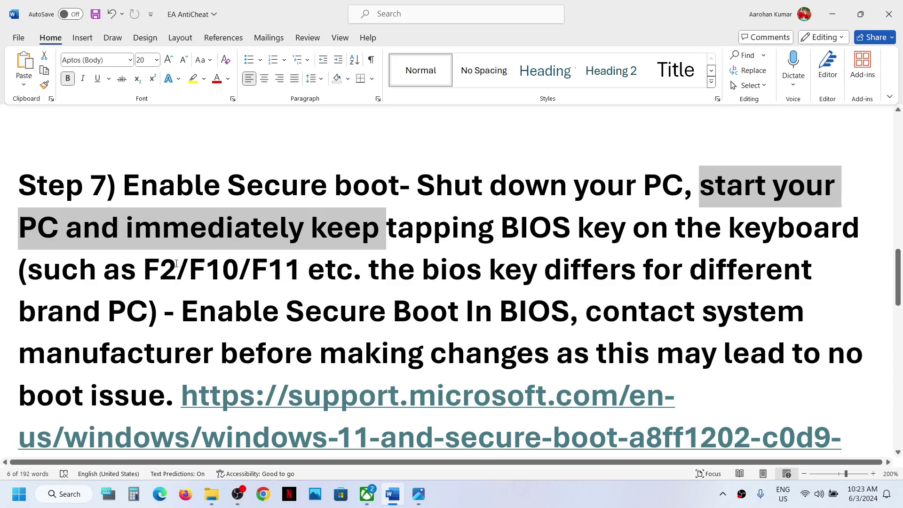
drag(175, 264, 162, 265)
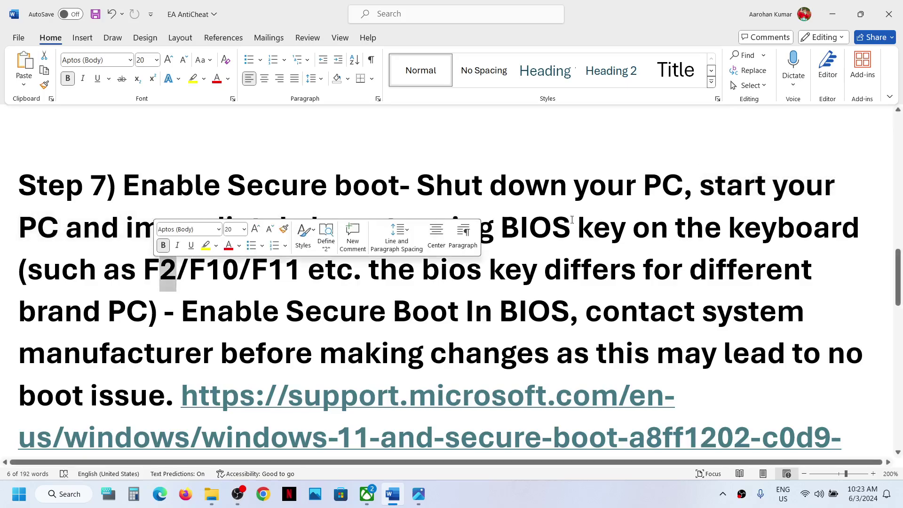
drag(519, 226, 551, 227)
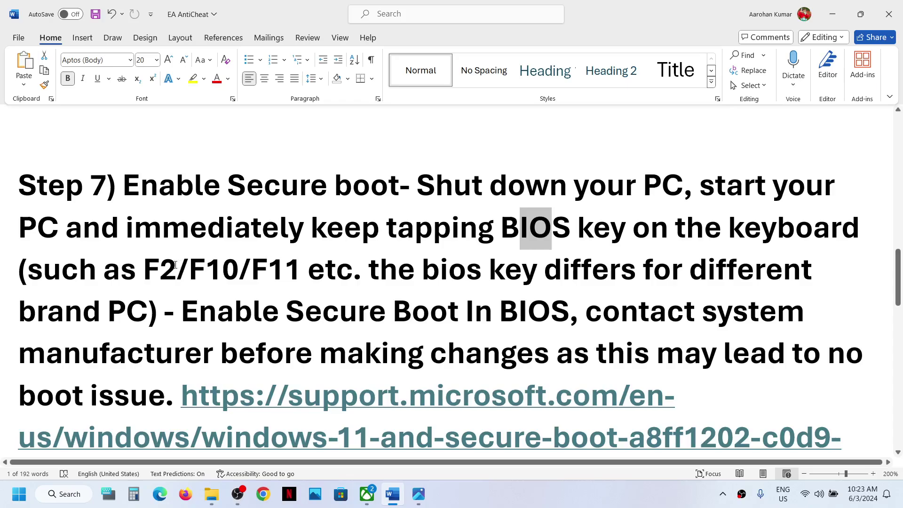
drag(152, 269, 235, 270)
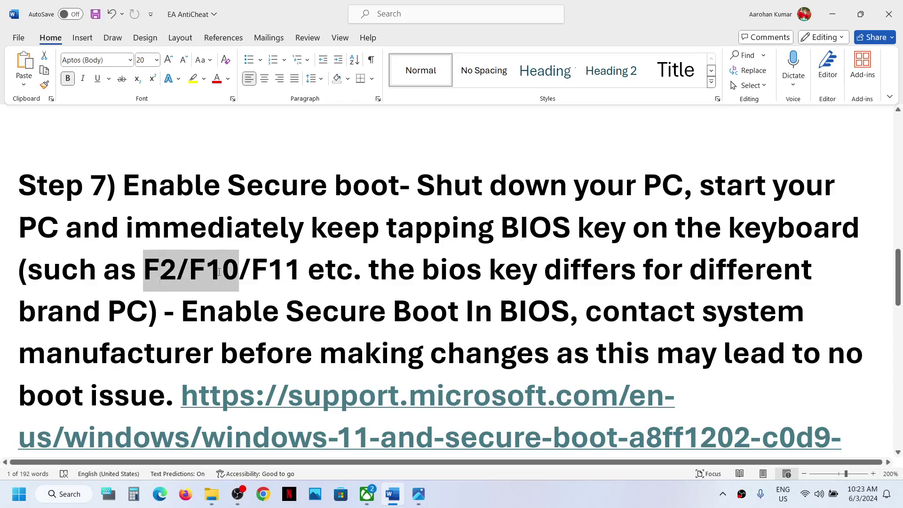
drag(532, 273, 313, 319)
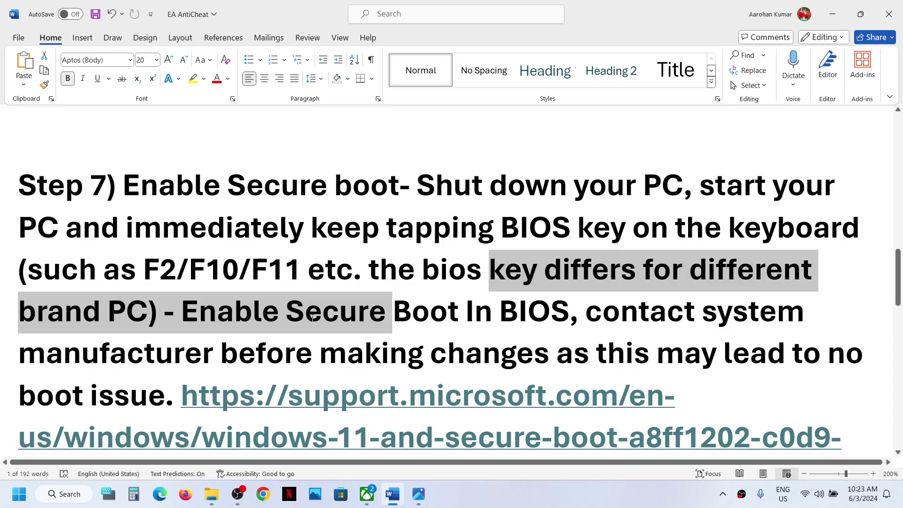
drag(484, 272, 228, 272)
click(228, 272)
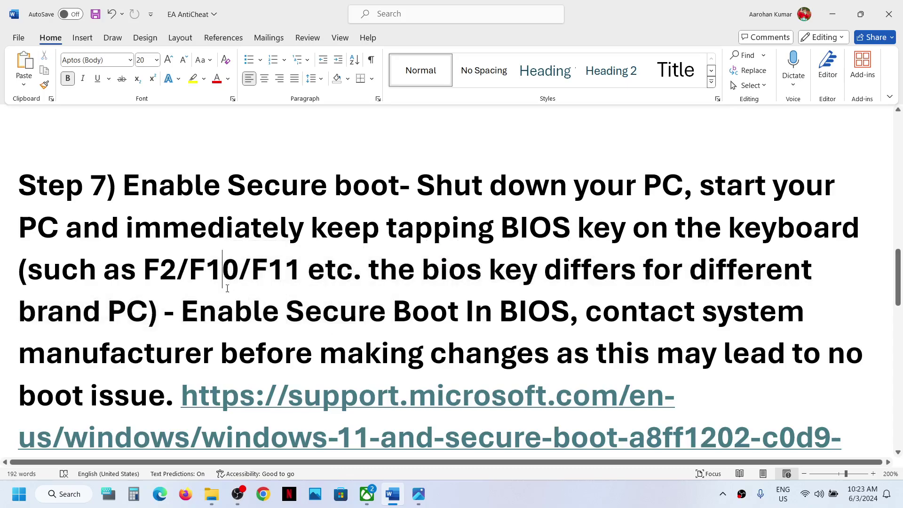
Step: Highlight Enable Secure Boot In BIOS and the contact-manufacturer warning, then select the Microsoft support link
scroll(227, 310, down, 1)
scroll(226, 314, down, 2)
drag(228, 240, 539, 225)
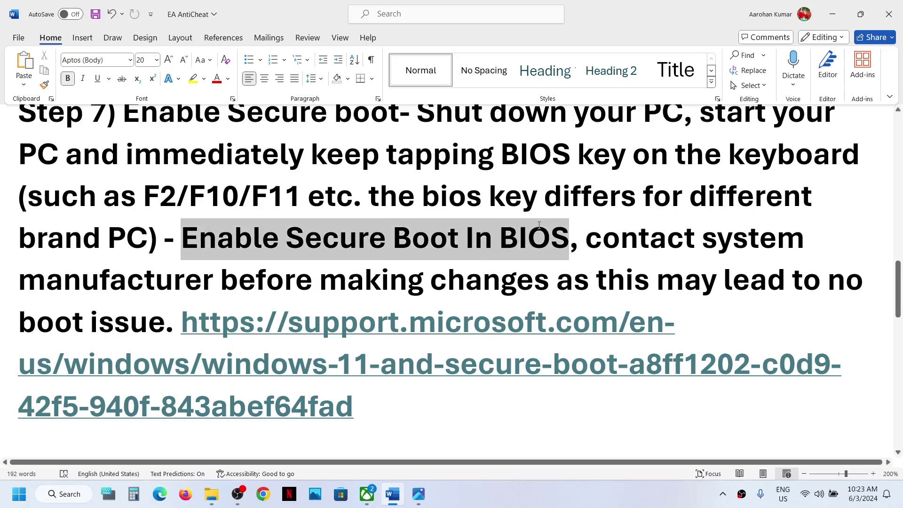
drag(539, 225, 539, 225)
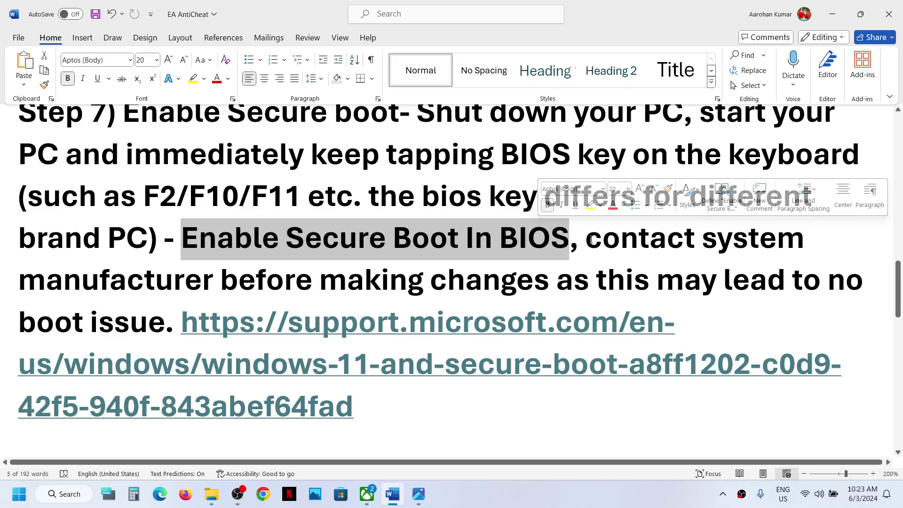
drag(592, 240, 164, 324)
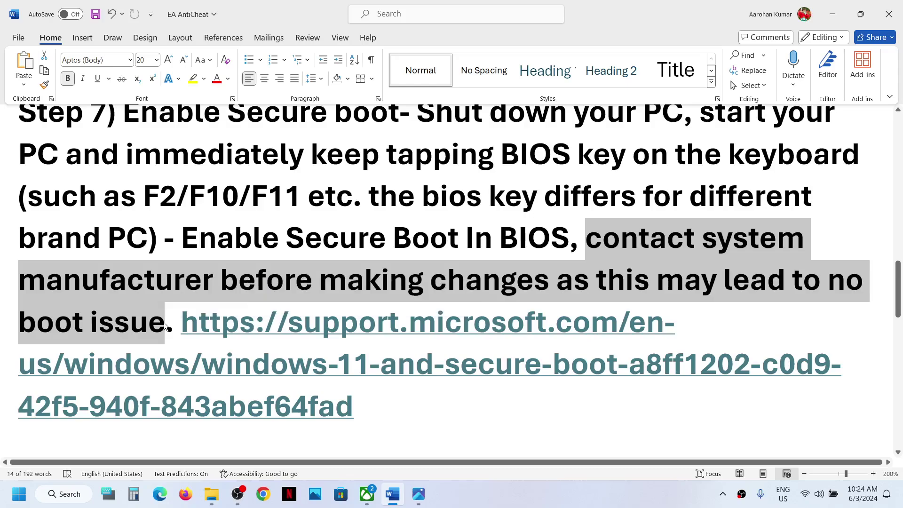
click(165, 324)
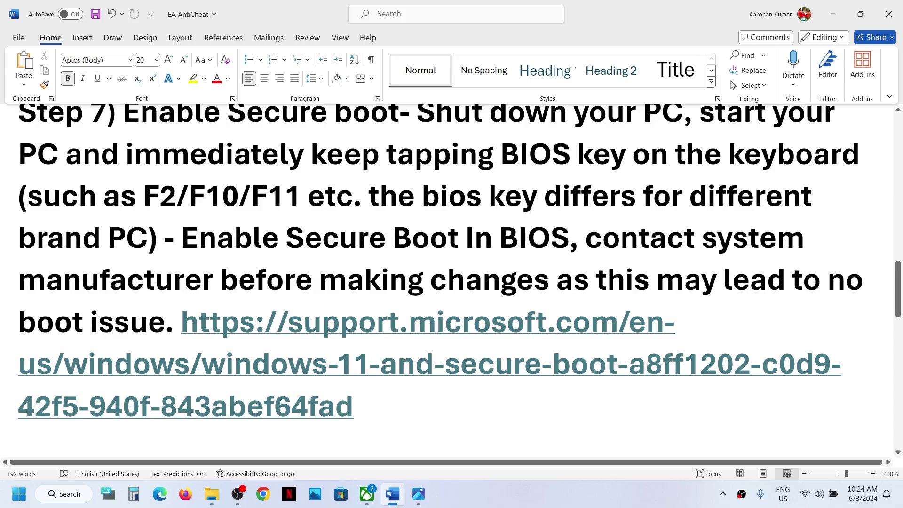
drag(360, 425, 231, 338)
key(ctrl+c)
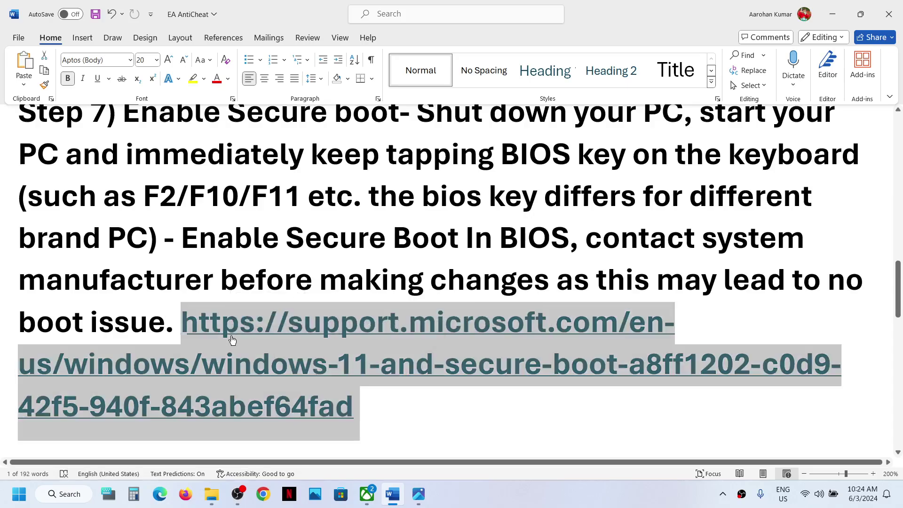
Step: Paste the Microsoft support link into Chrome and review the Windows 11 Secure Boot article
click(263, 494)
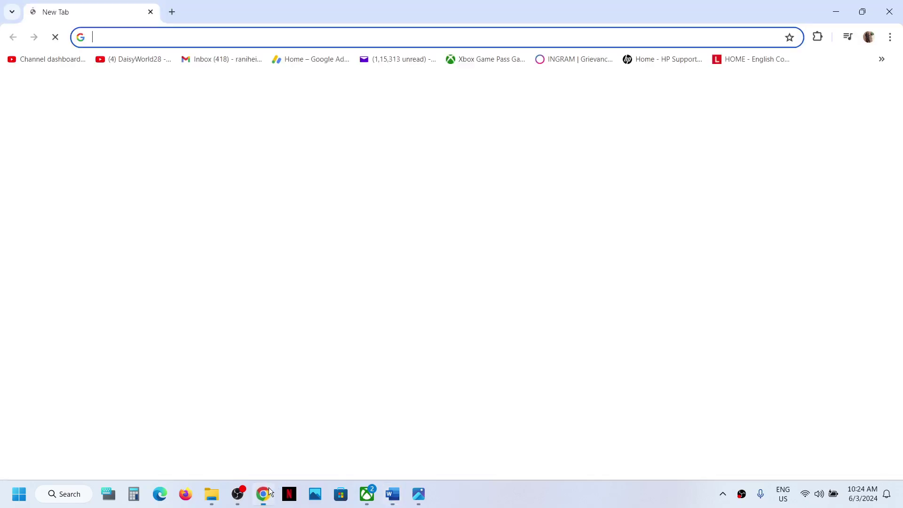
key(ctrl+v)
key(Return)
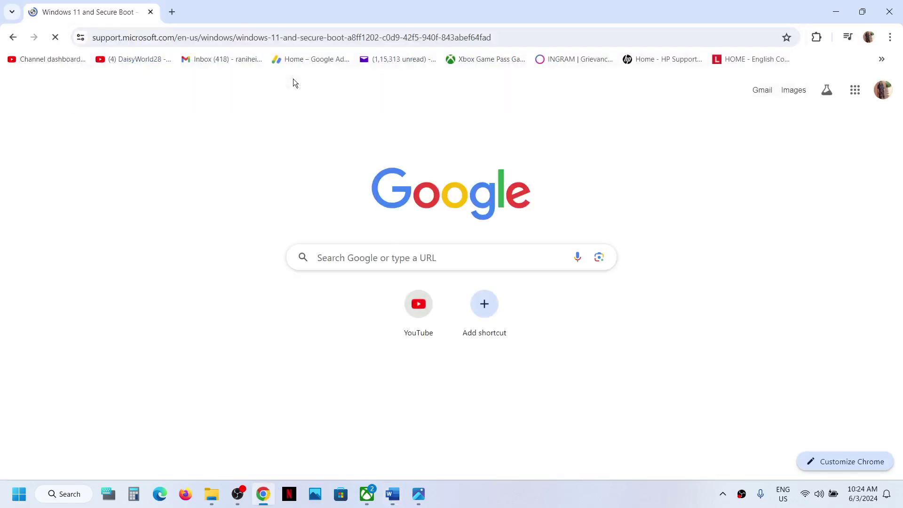
mouse_move(301, 87)
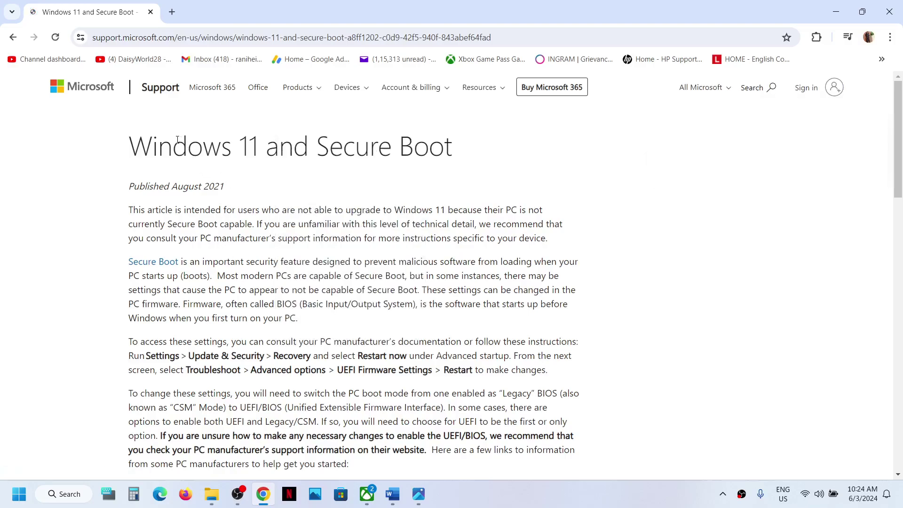
drag(178, 140, 438, 142)
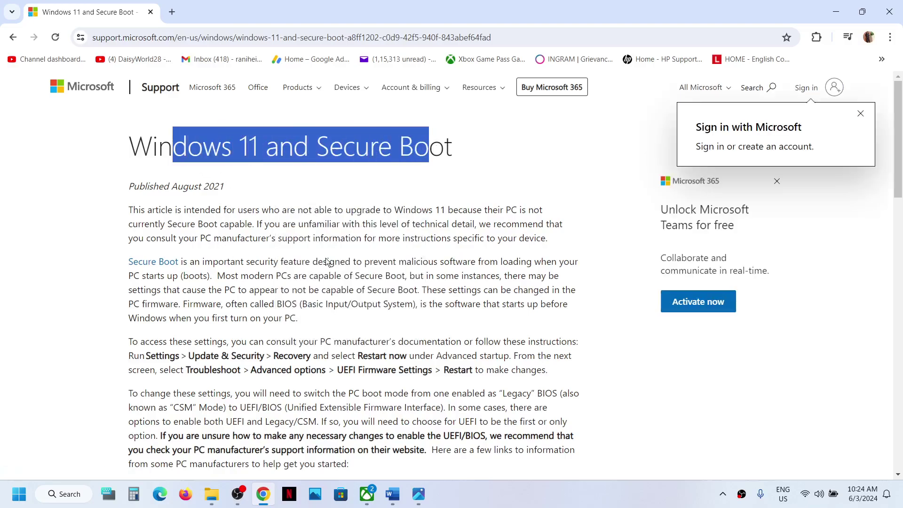
scroll(328, 262, down, 2)
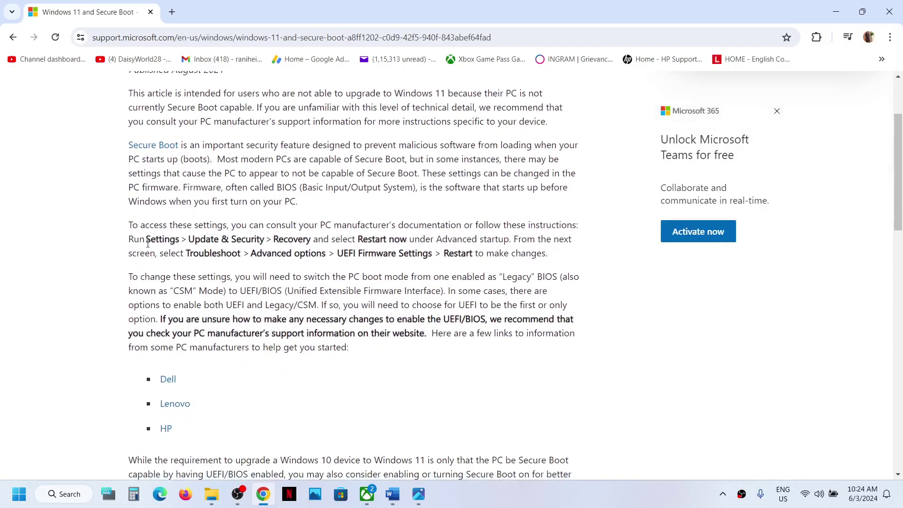
drag(148, 244, 372, 255)
scroll(240, 328, down, 1)
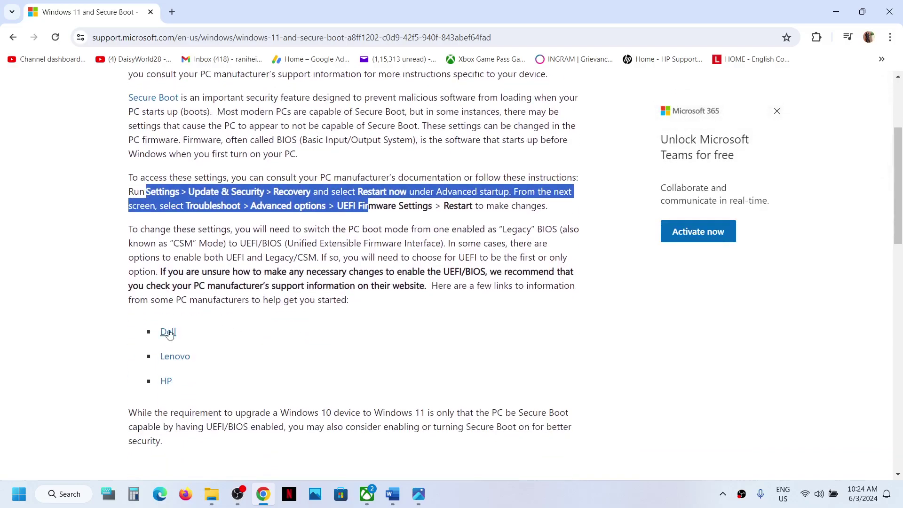
drag(116, 338, 202, 325)
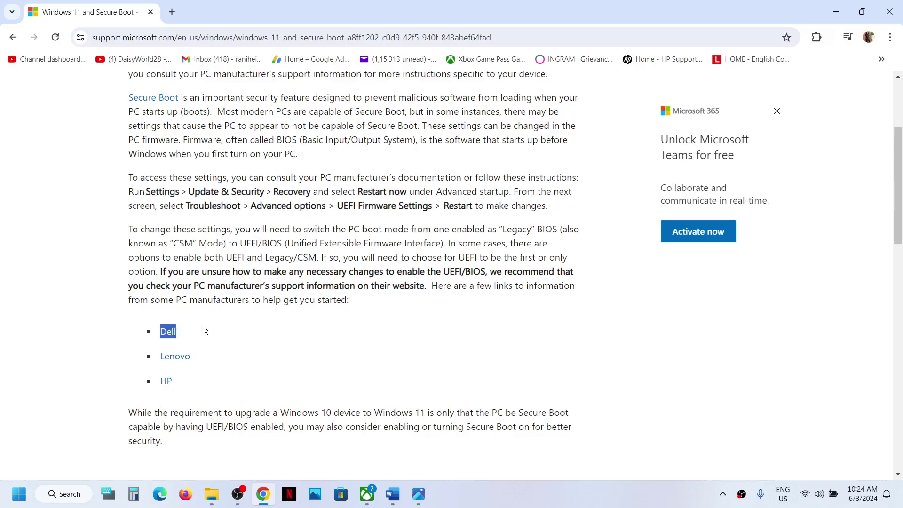
click(198, 371)
scroll(354, 284, up, 3)
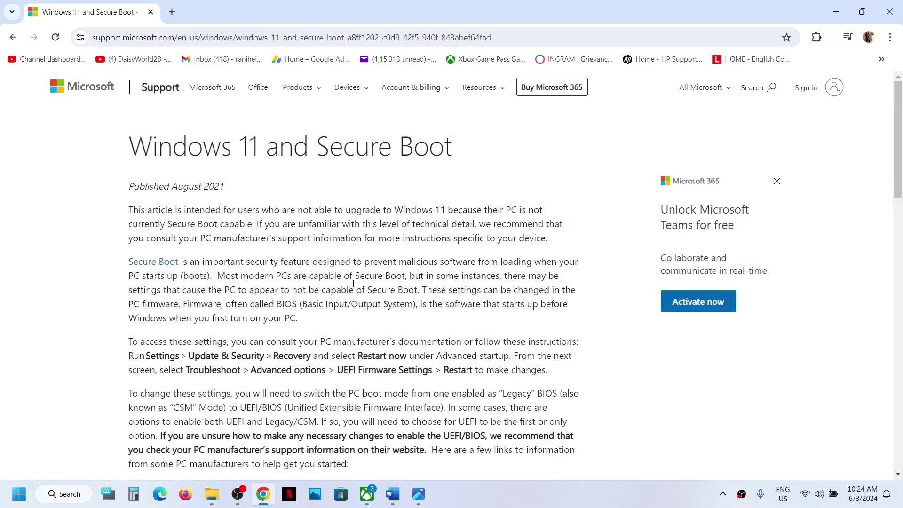
Step: Return to the Word guide and highlight Step 8: Run EA App/Steam as an administrator
click(392, 494)
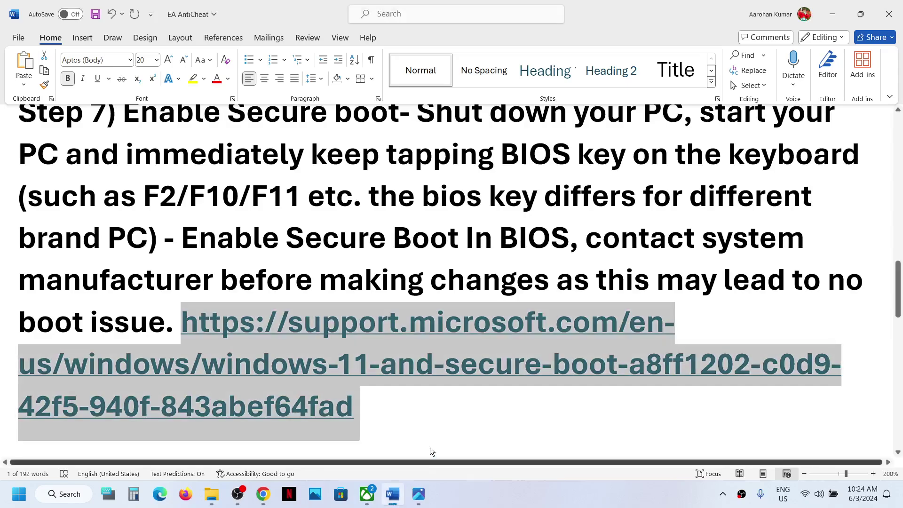
scroll(333, 299, down, 5)
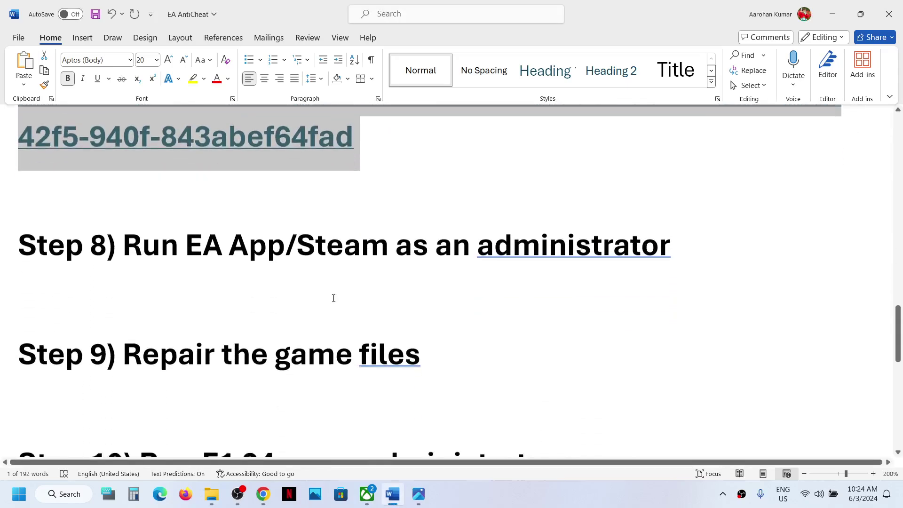
drag(149, 245, 533, 249)
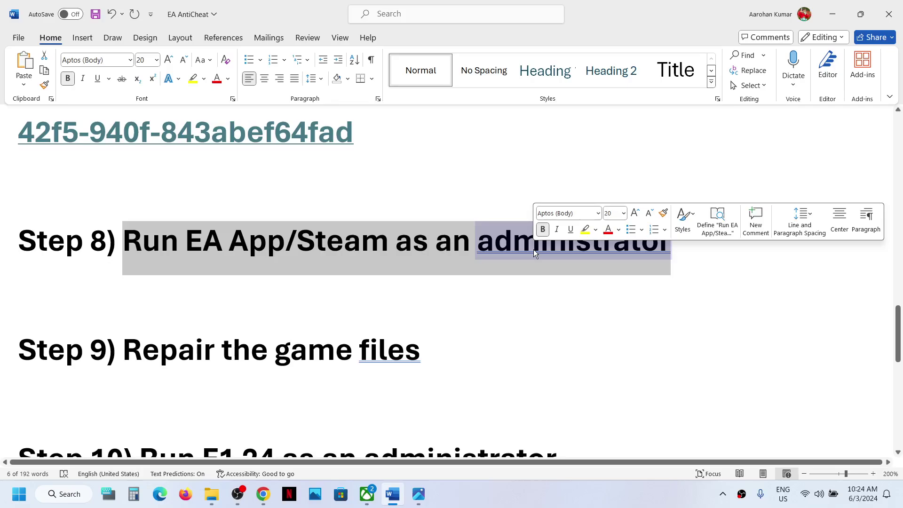
Step: Search 'ea' in Start and run the EA app as administrator
click(24, 496)
text(ea)
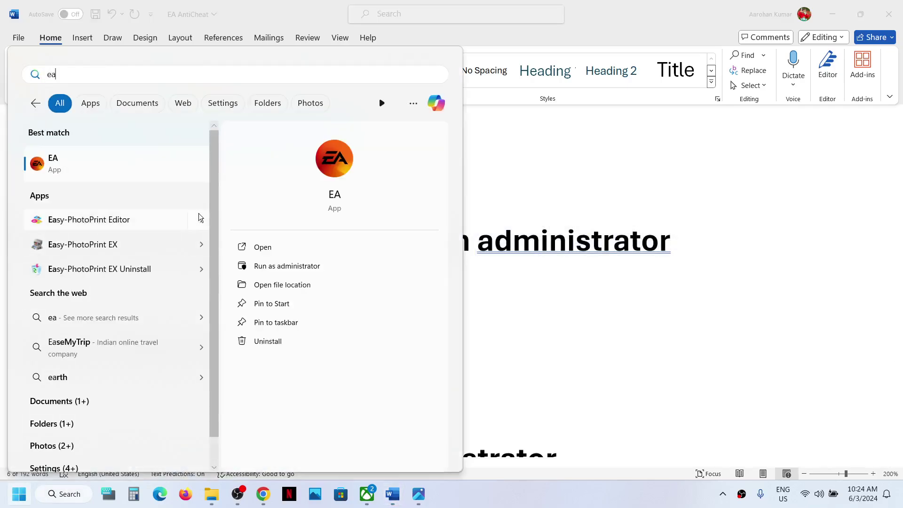
right_click(89, 168)
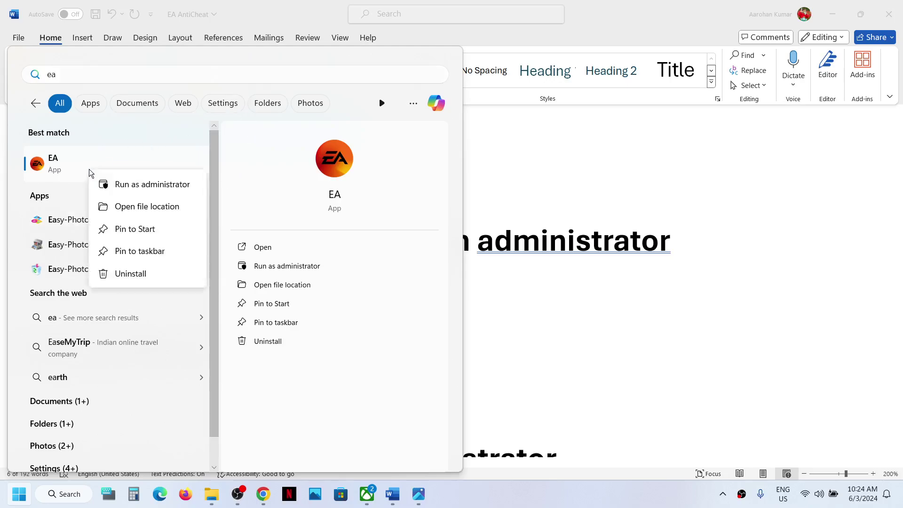
click(145, 188)
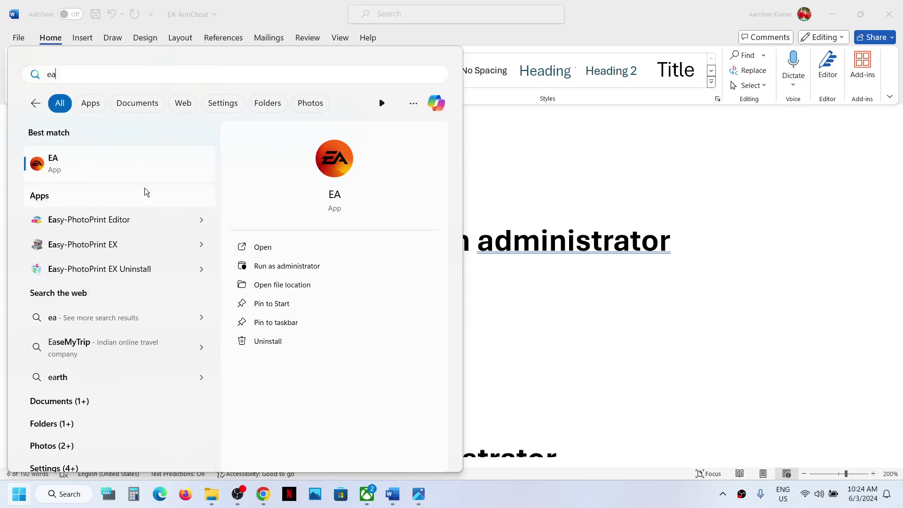
click(397, 345)
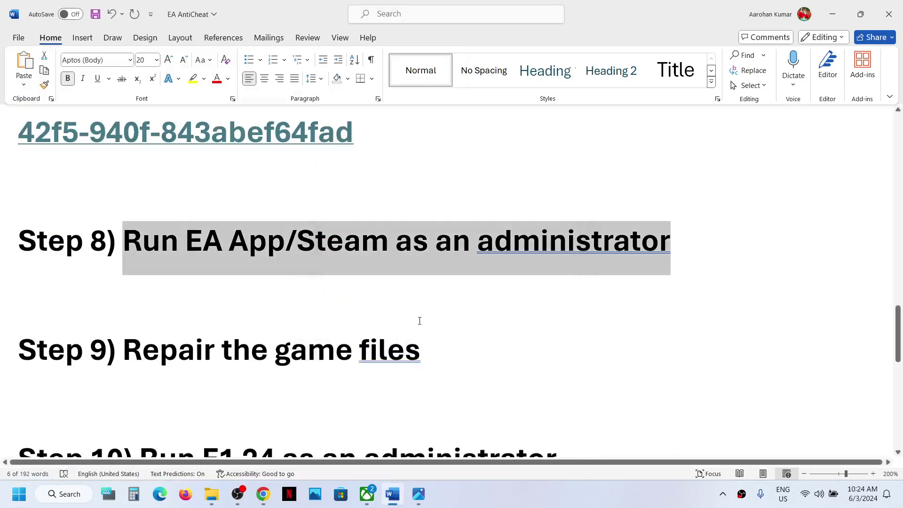
Step: Search 'steam' in Start and run Steam as administrator
click(21, 495)
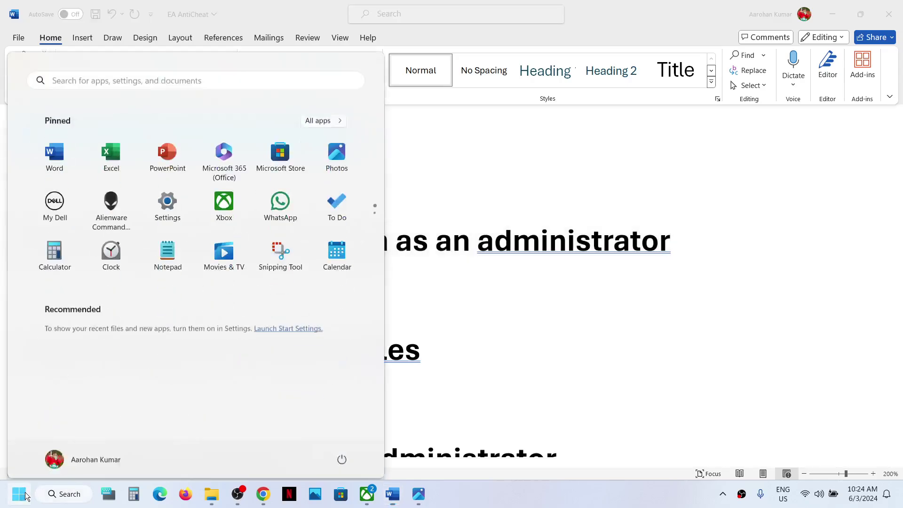
text(steam)
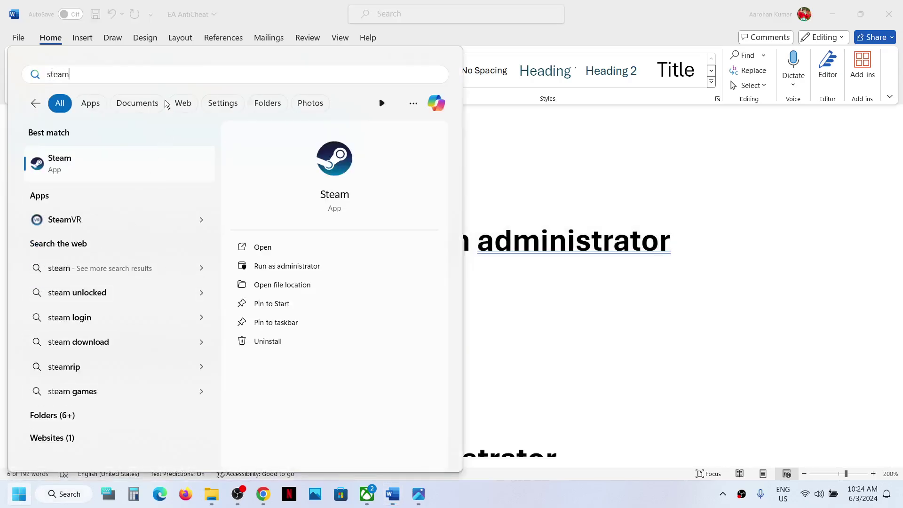
right_click(110, 163)
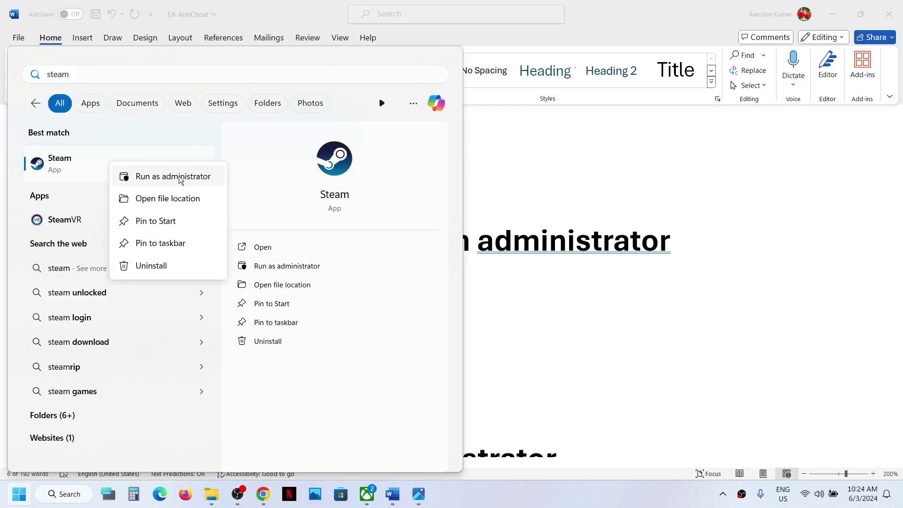
click(180, 177)
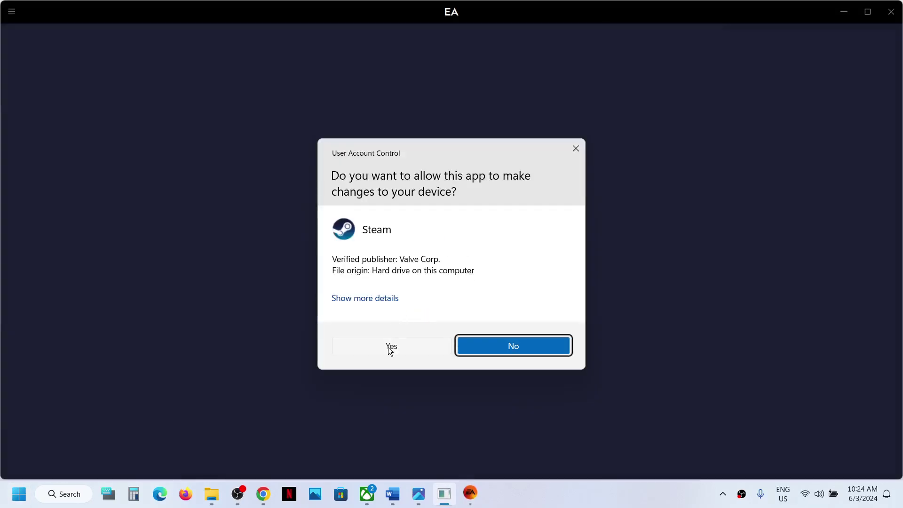
click(388, 348)
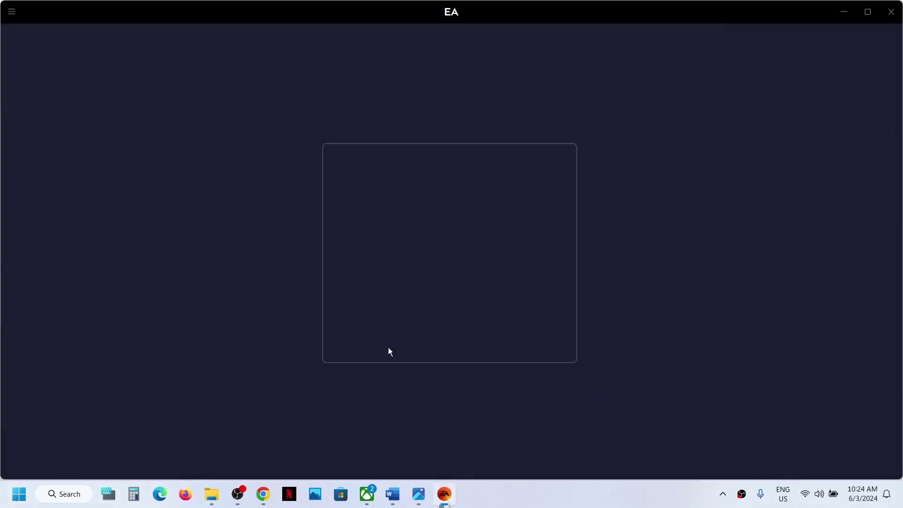
Step: Review Step 9's 'Repair the game files' instruction in the Word guide
click(389, 499)
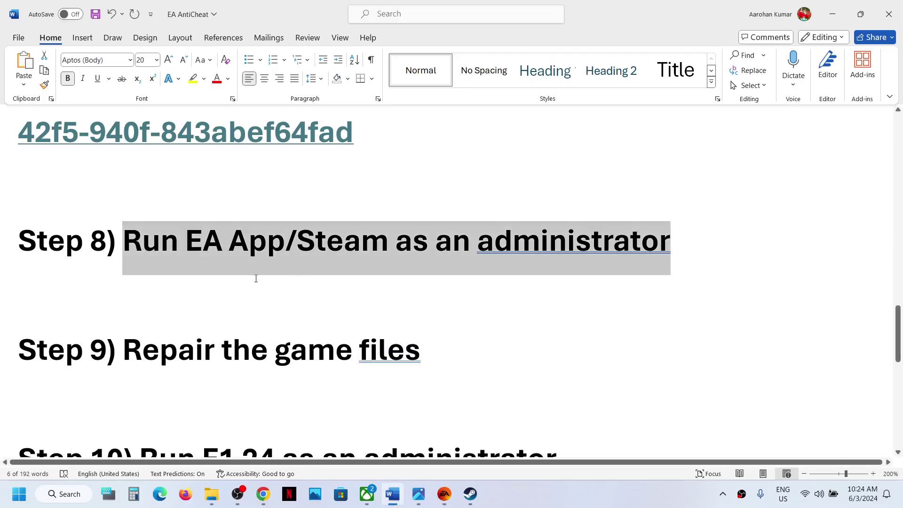
drag(148, 345, 404, 336)
click(323, 338)
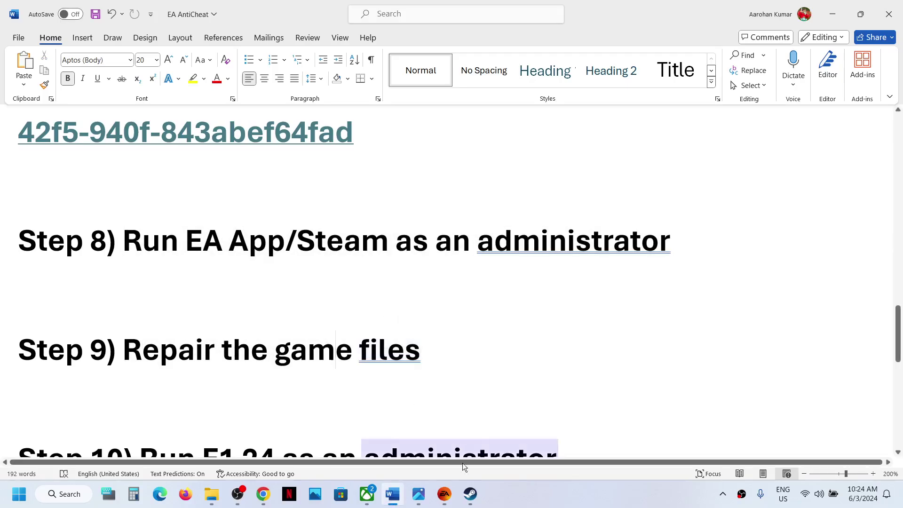
Step: Check F1 24's Repair option under MANAGE in the EA app, then raise the Steam Error dialog
click(444, 495)
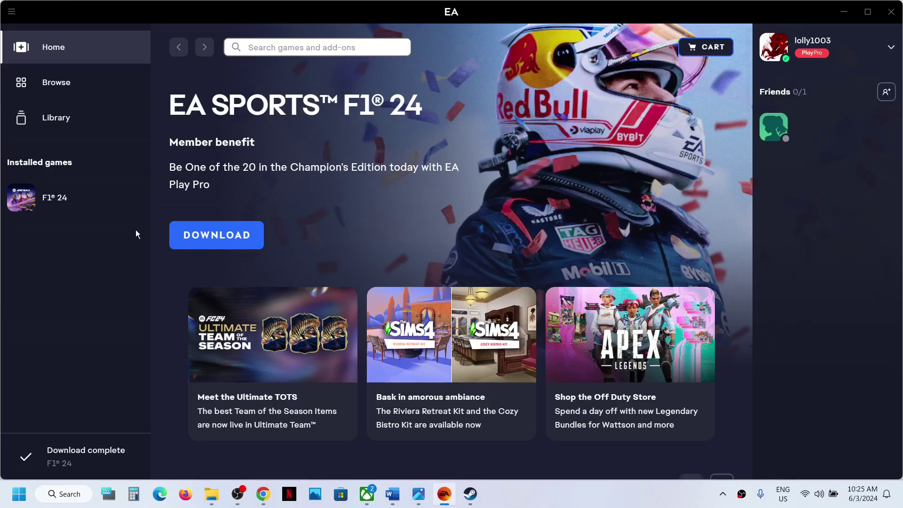
click(60, 130)
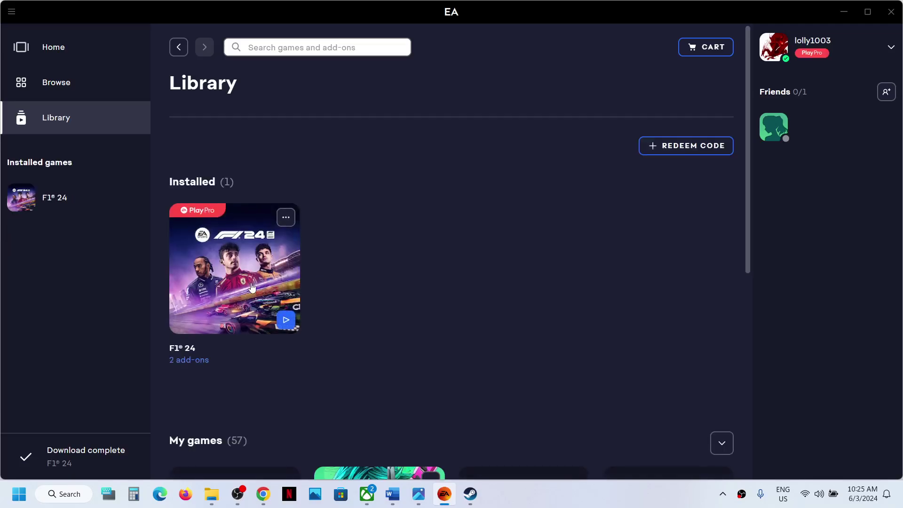
click(251, 286)
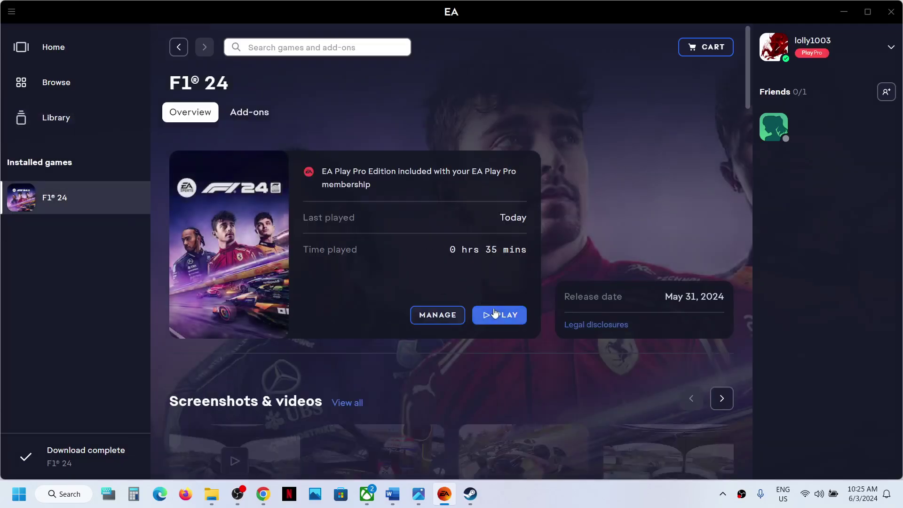
click(446, 317)
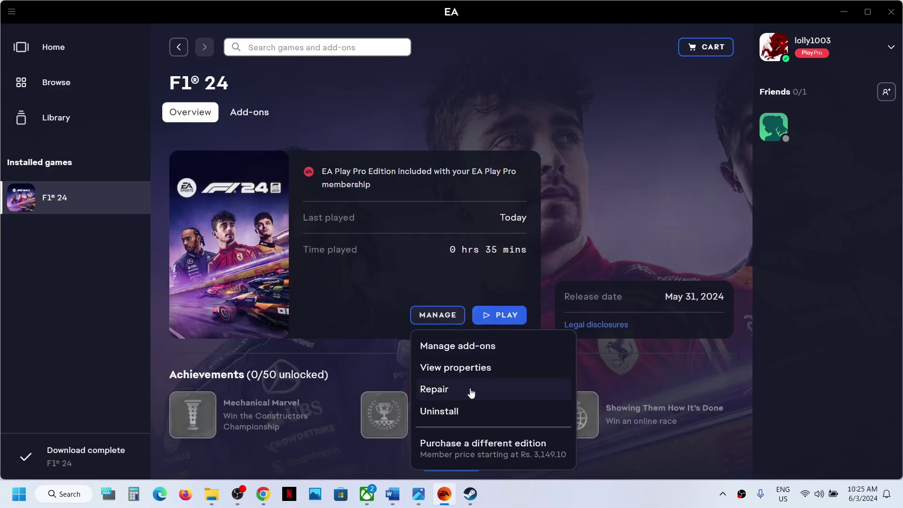
click(616, 218)
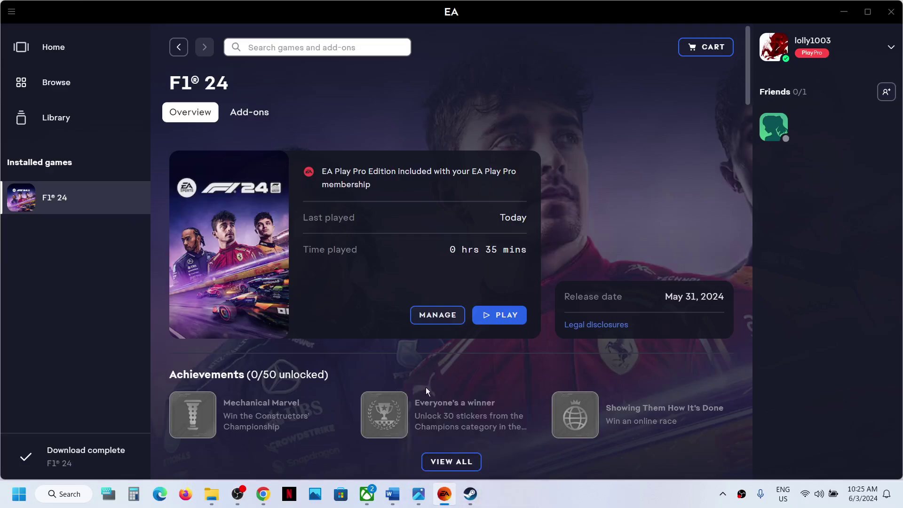
mouse_move(467, 491)
click(489, 438)
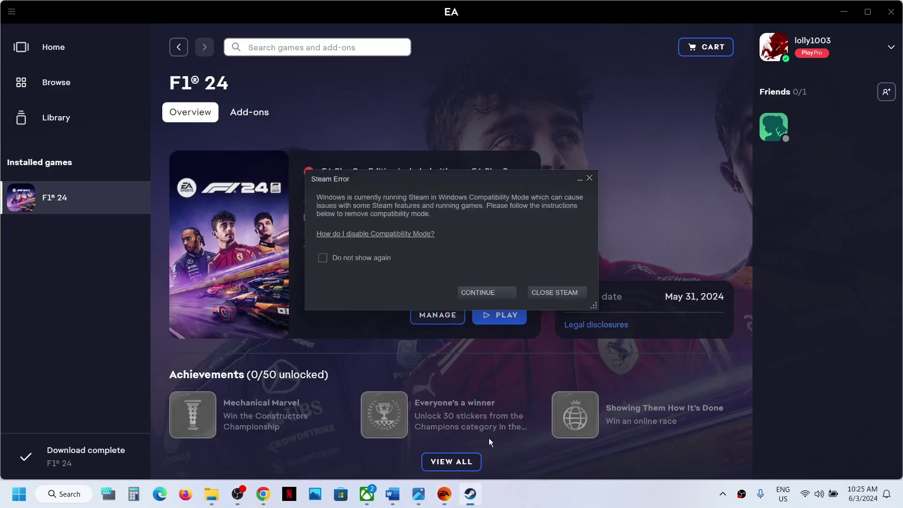
Step: Continue past the compatibility warning and verify F1® 24's game files from Installed Files properties
click(478, 292)
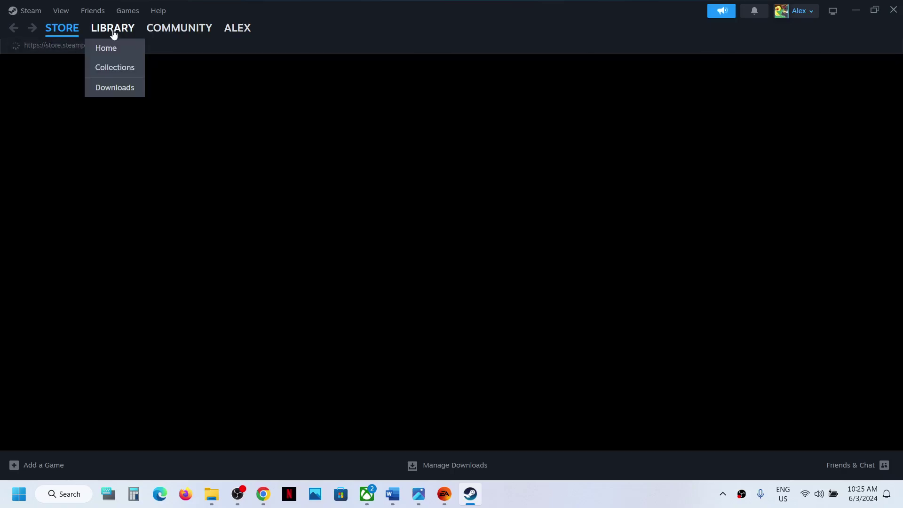
click(113, 29)
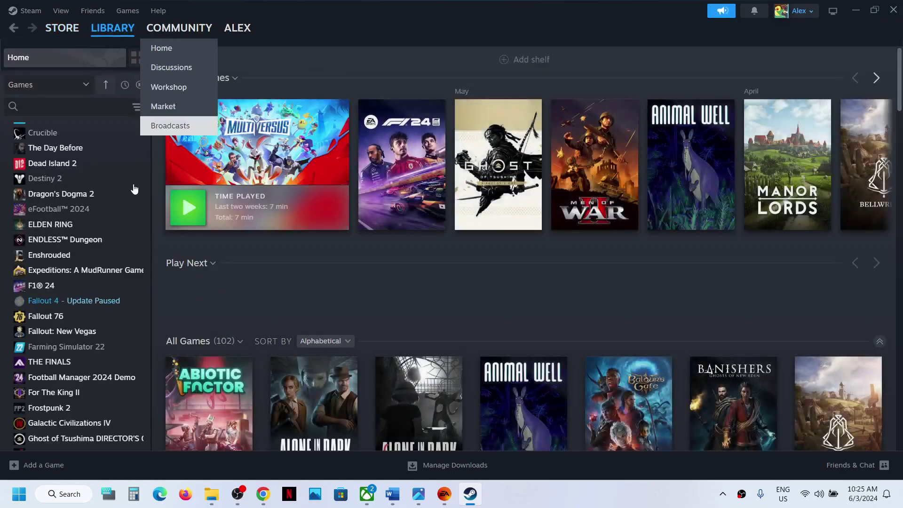
right_click(61, 285)
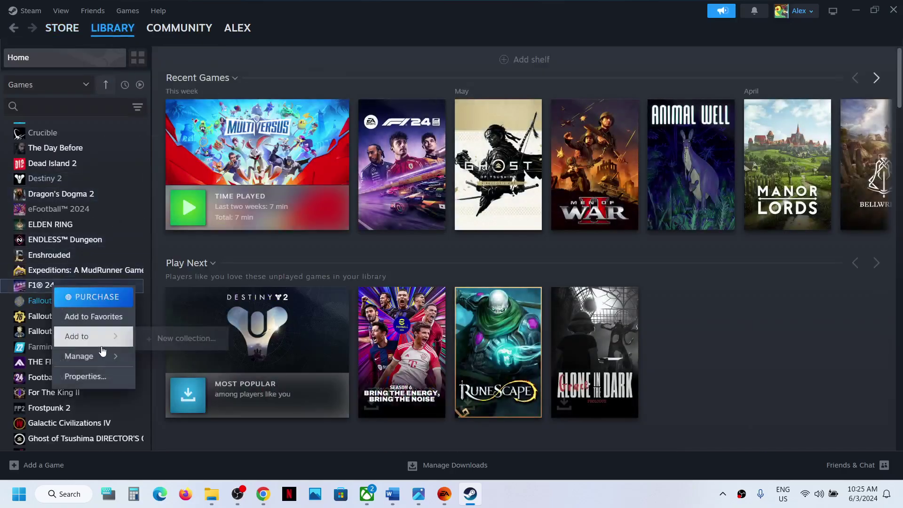
click(97, 376)
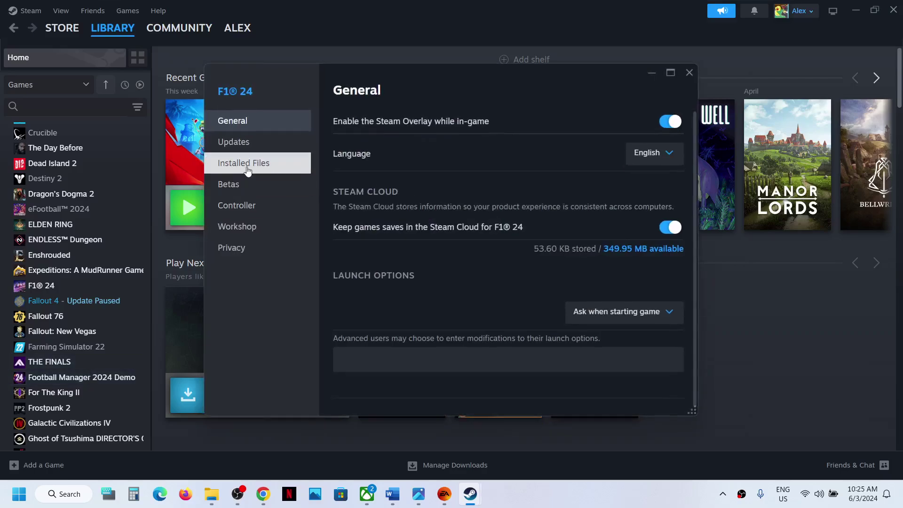
click(248, 170)
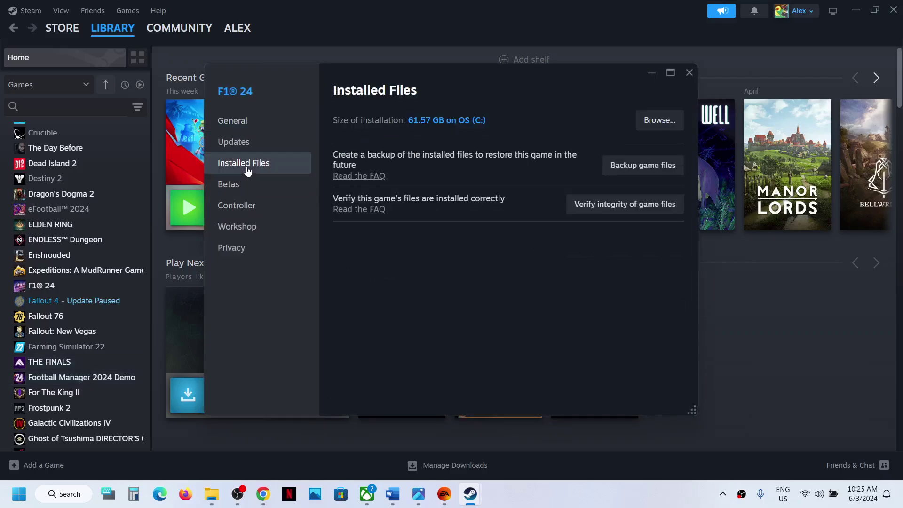
click(626, 209)
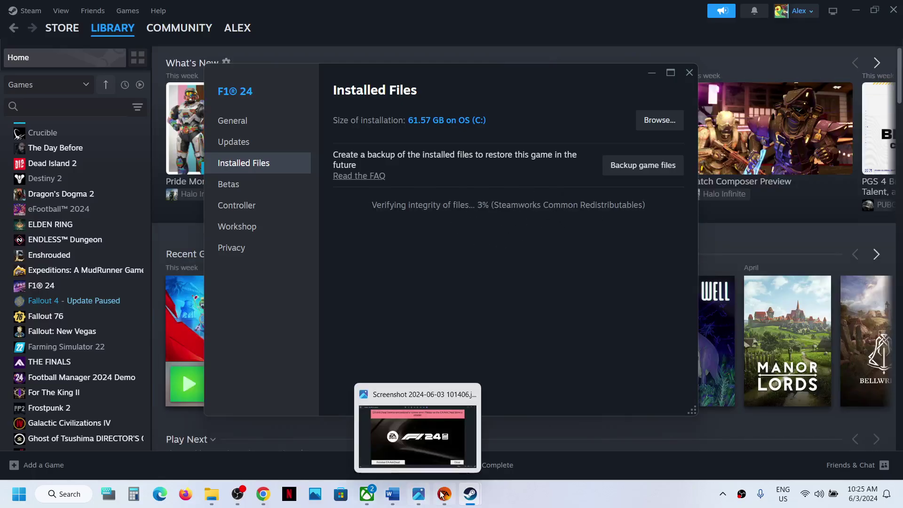
Step: Select Step 10, 'Run F1 24 as an administrator', in the Word guide, then return to EA app
click(393, 494)
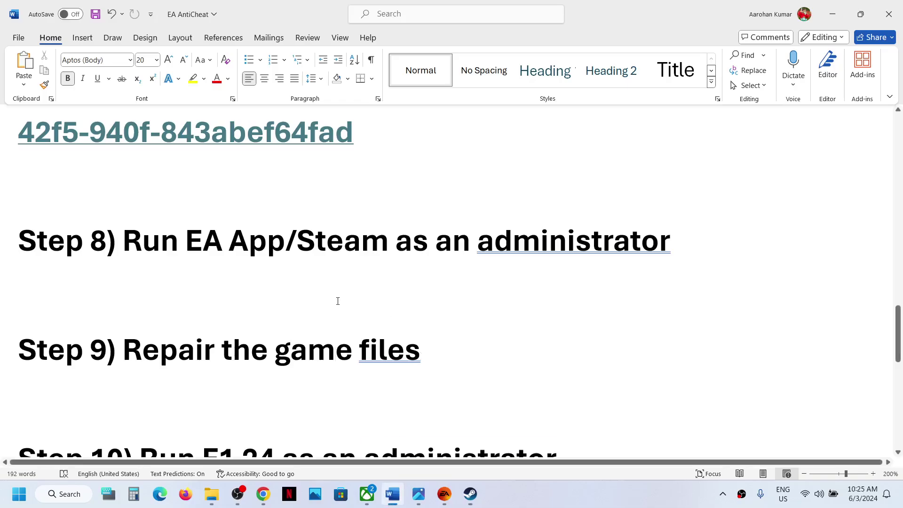
scroll(338, 301, down, 3)
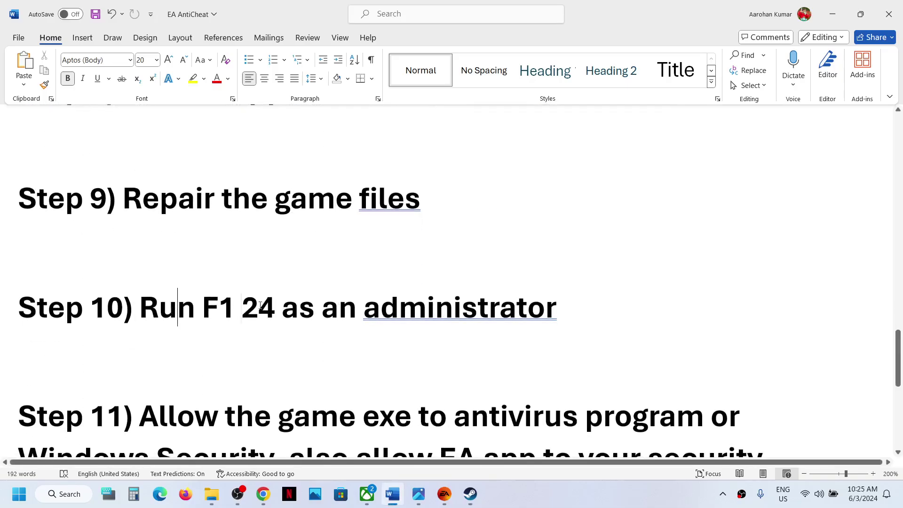
drag(260, 305, 556, 310)
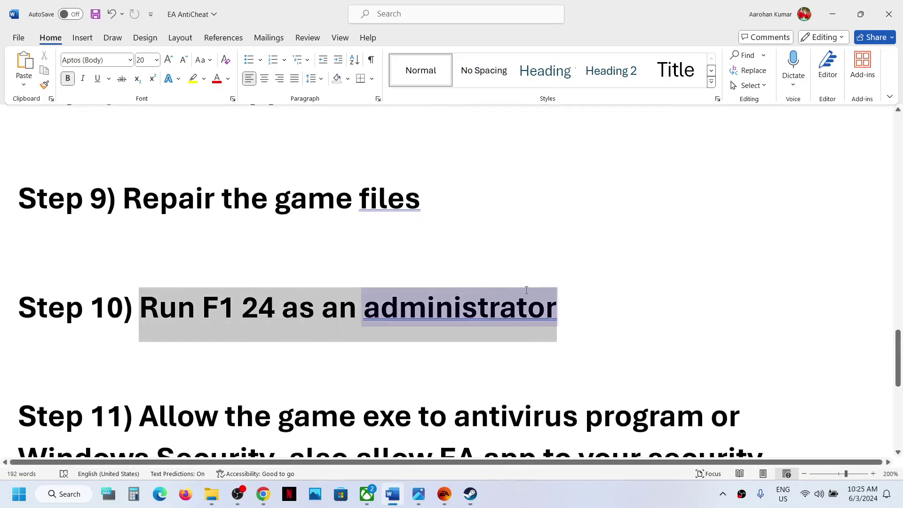
click(444, 494)
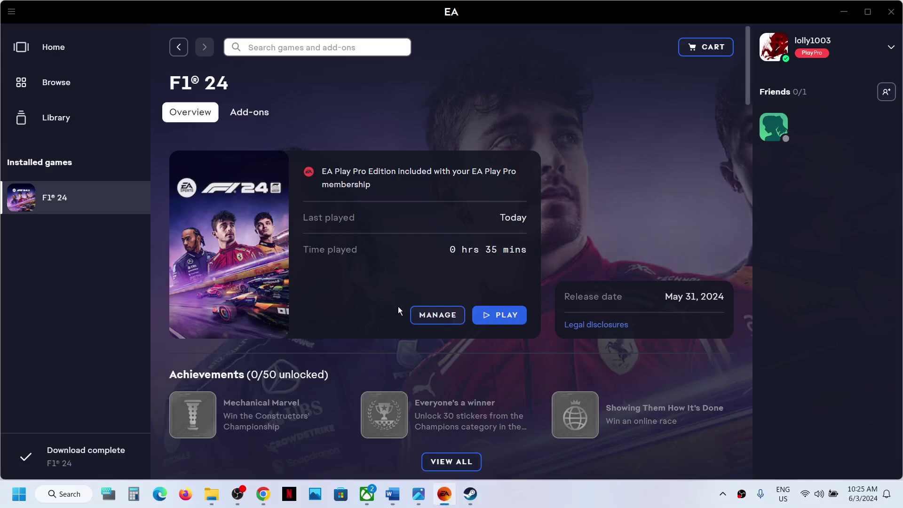
Step: Open the F1 24 install folder via MANAGE > View properties > BROWSE in the EA app
click(428, 315)
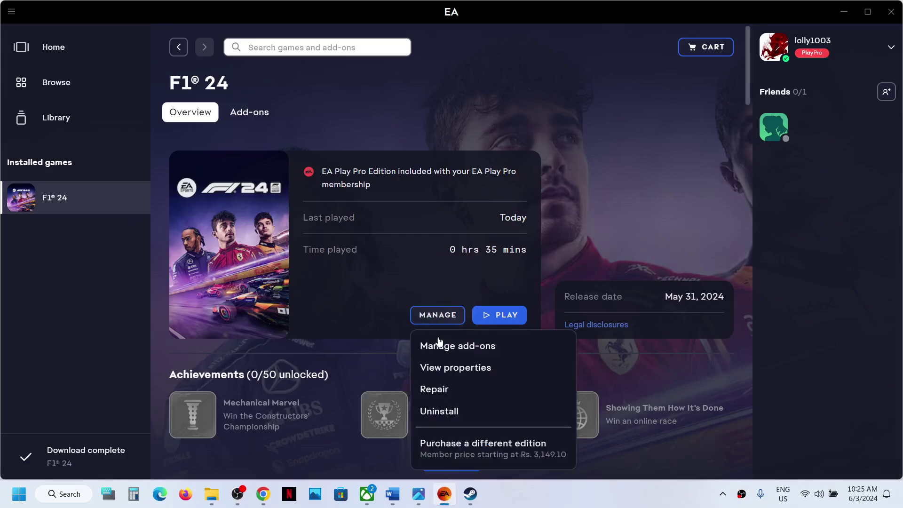
click(451, 368)
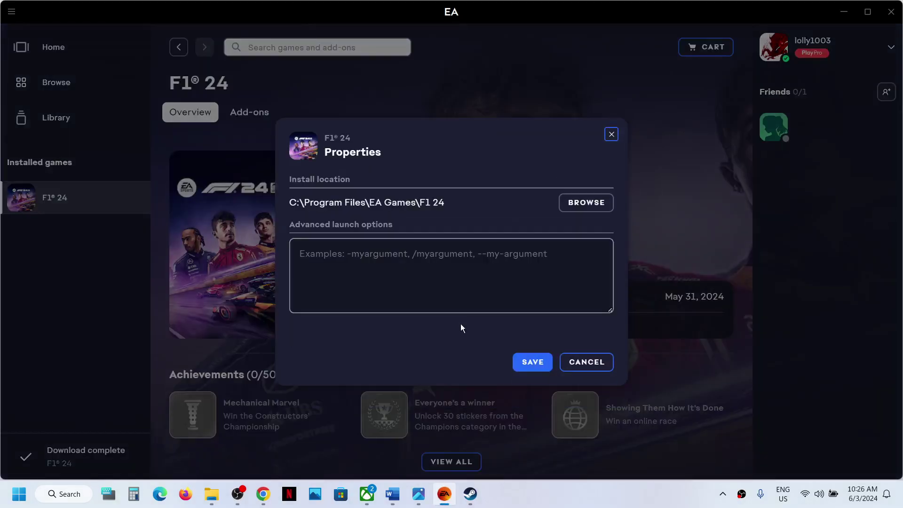
click(574, 204)
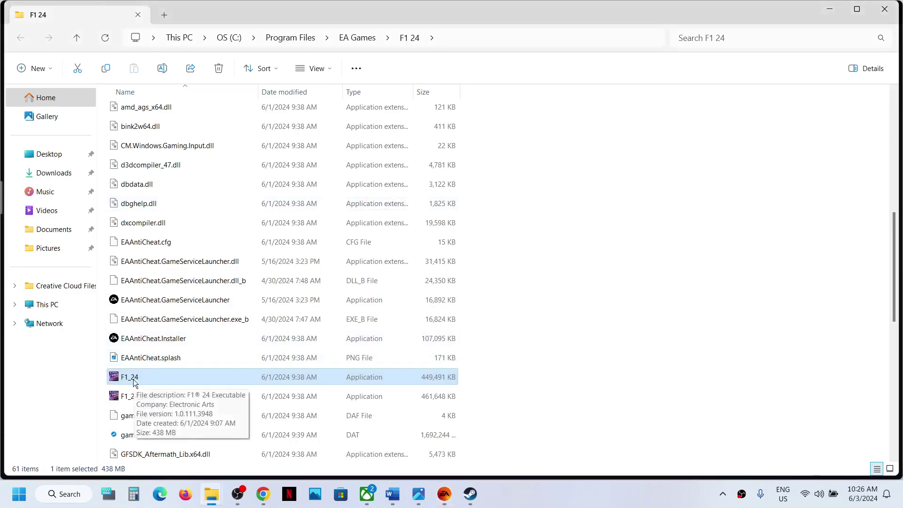
Step: Set F1_24's Compatibility option 'Run this program as an administrator' and apply it
right_click(134, 379)
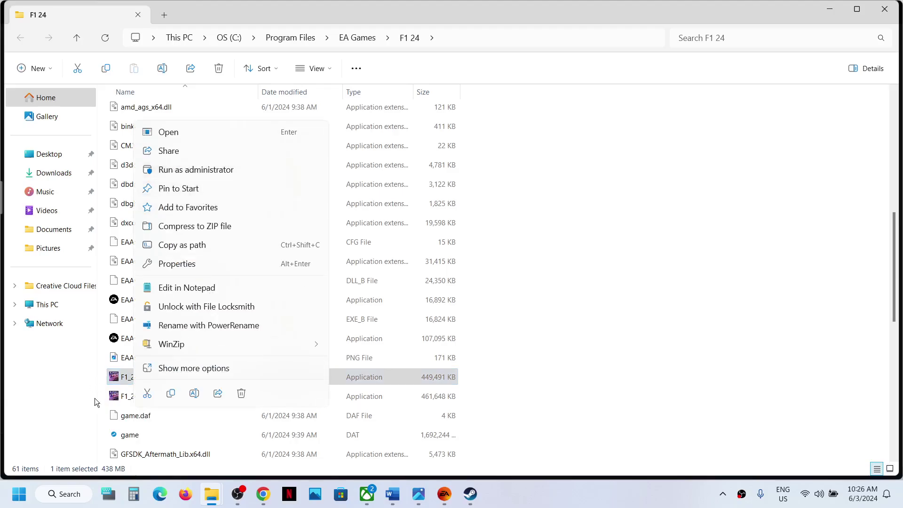
right_click(120, 379)
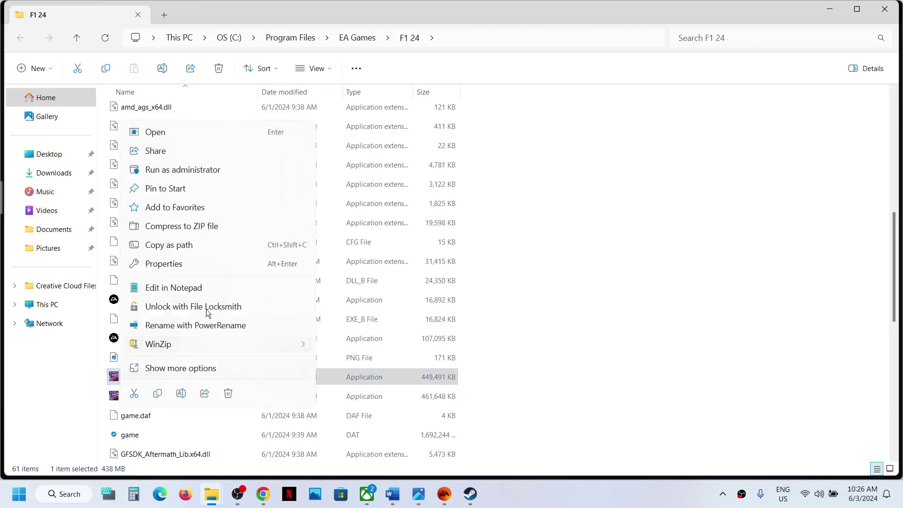
click(178, 265)
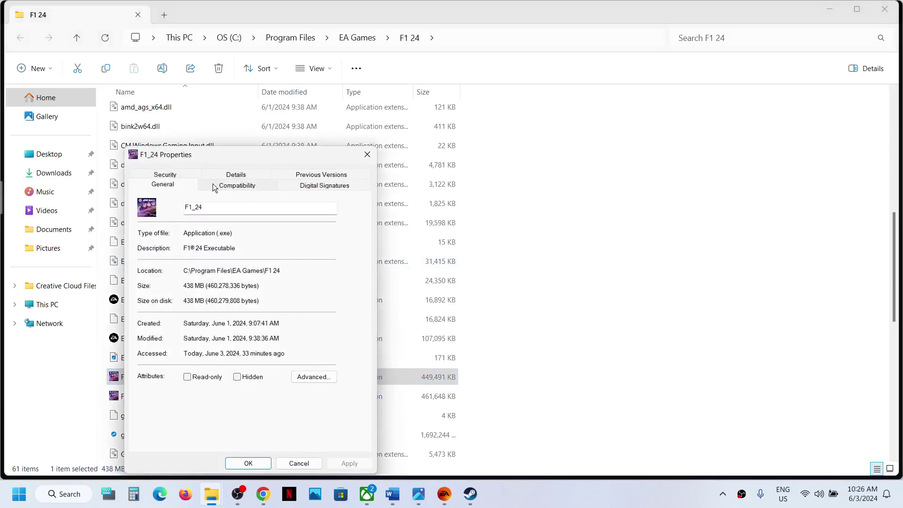
click(214, 185)
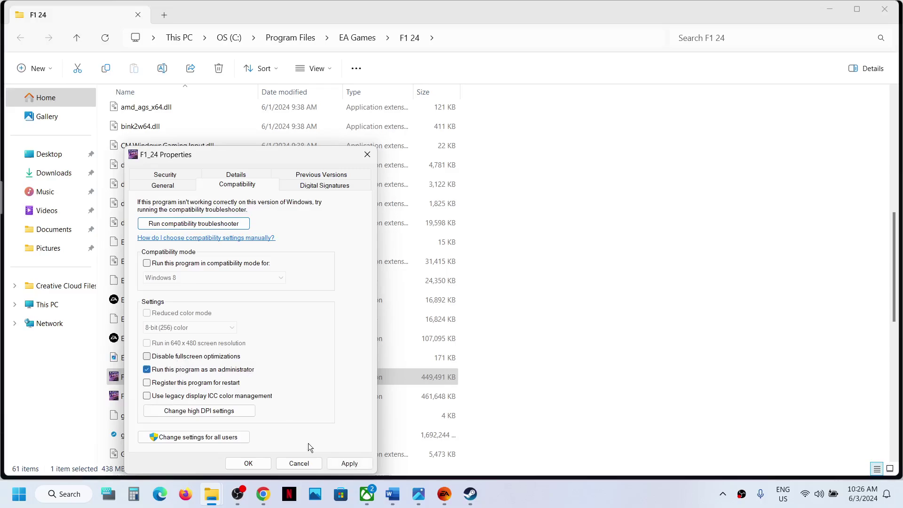
click(339, 464)
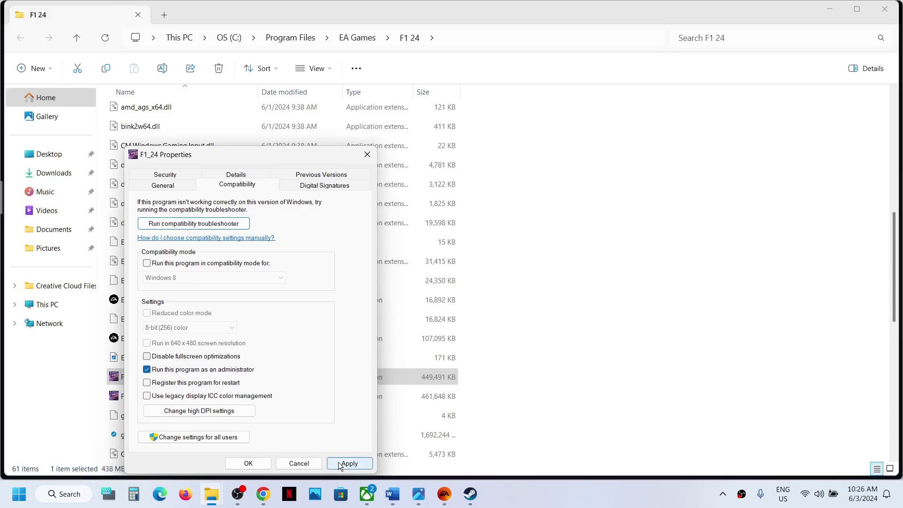
click(256, 467)
Step: Open the steamapps\common\F1 24 folder from Steam's F1® 24 Installed Files properties
click(464, 498)
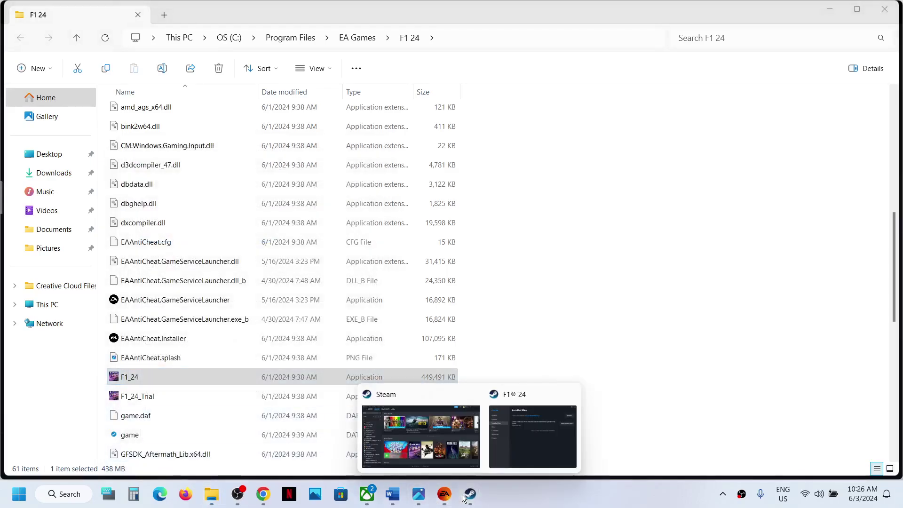
click(450, 442)
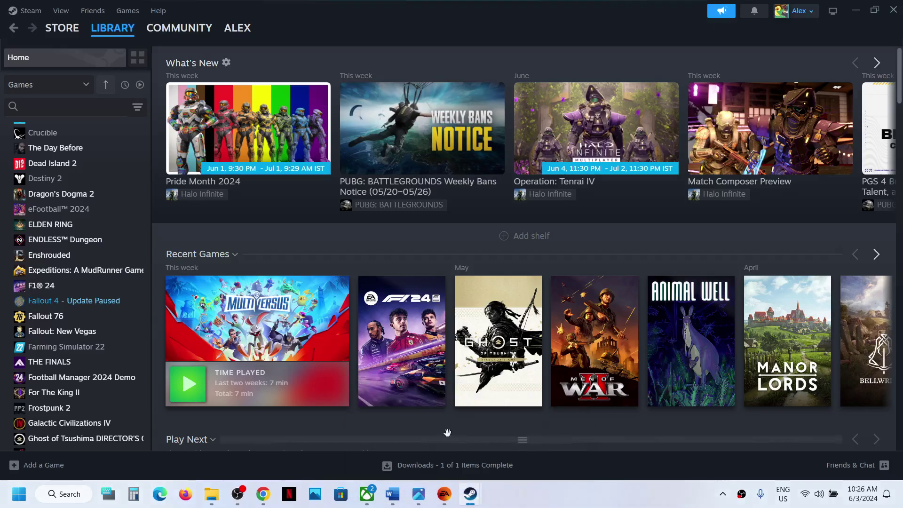
right_click(79, 290)
click(110, 380)
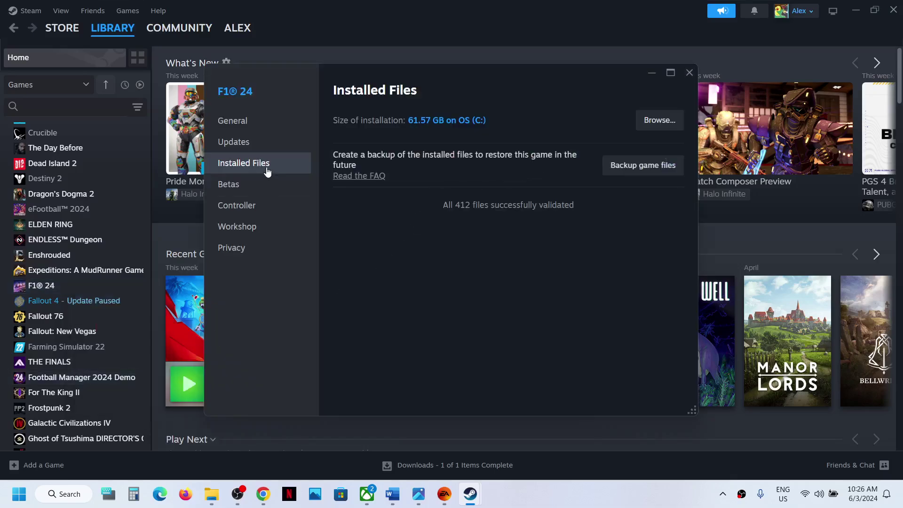
click(659, 121)
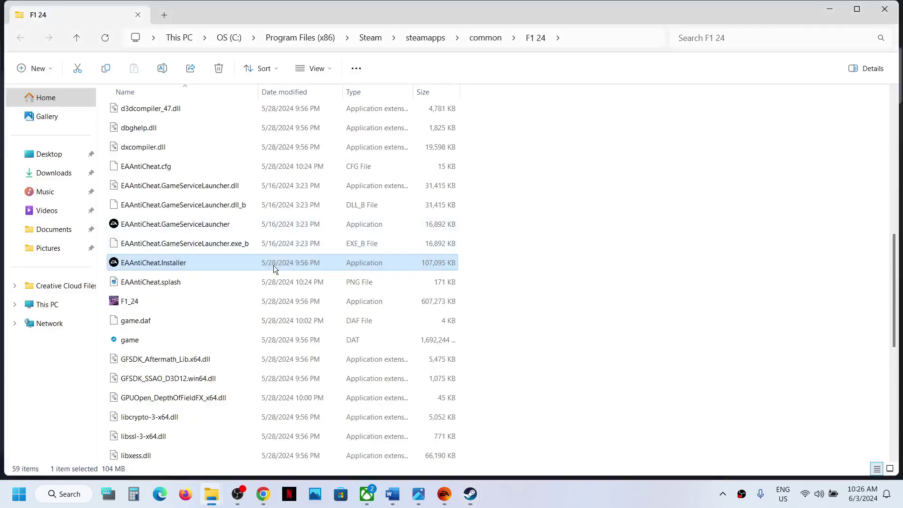
Step: Enable 'Run this program as an administrator' in this F1_24's Compatibility properties
right_click(149, 304)
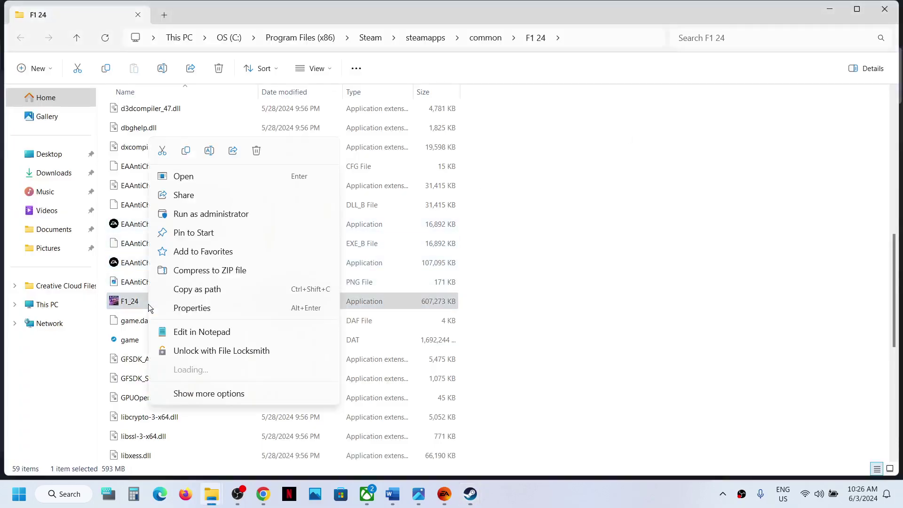
click(200, 308)
click(245, 183)
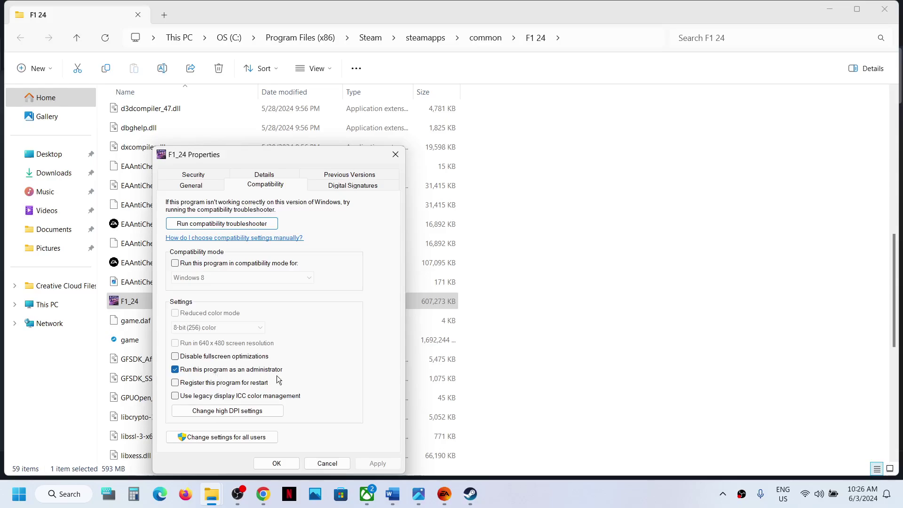
click(267, 465)
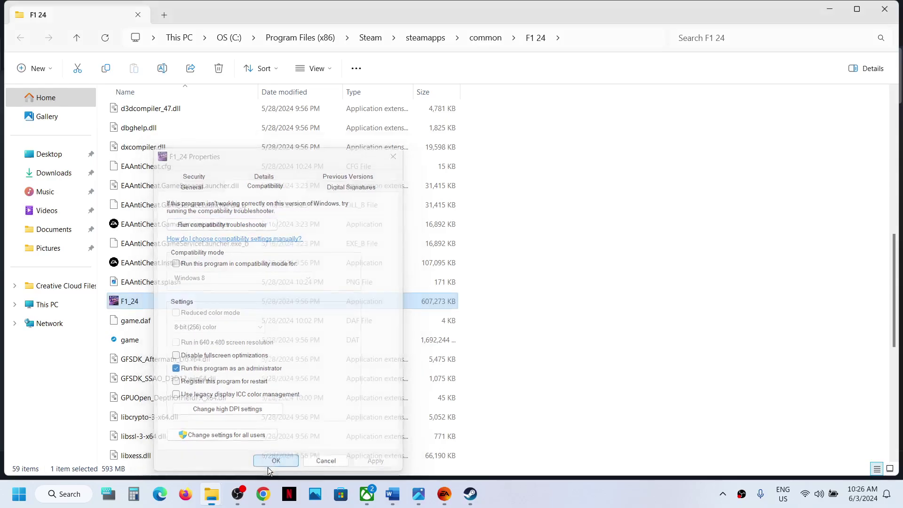